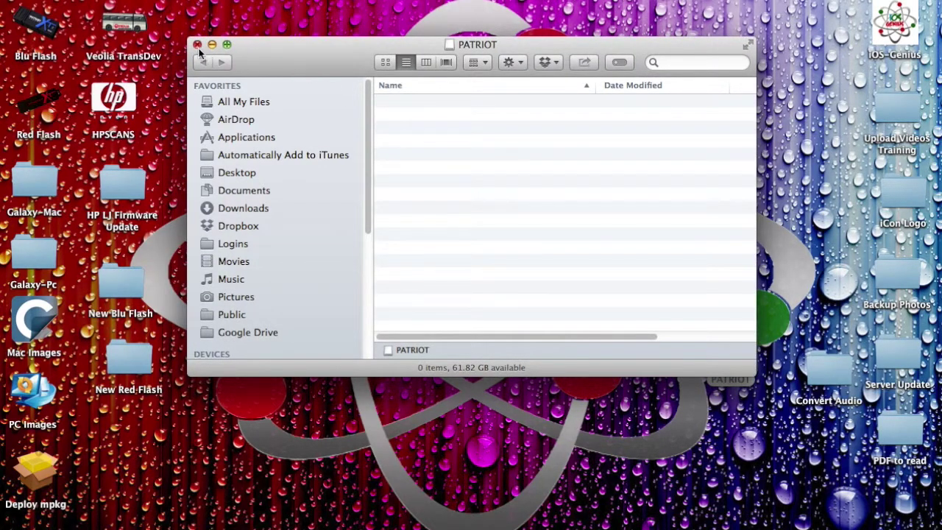
- Check the PATRIOT drive's info: MS-DOS FAT32 format, 61.83 GB capacity
{"action": "left_click", "coordinate": [198, 45]}
{"action": "right_click", "coordinate": [733, 353]}
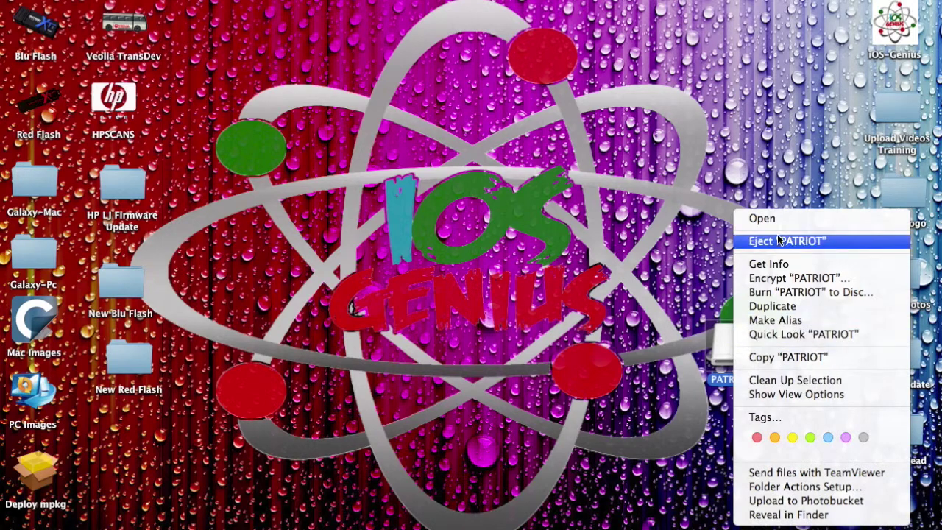
{"action": "left_click", "coordinate": [780, 267]}
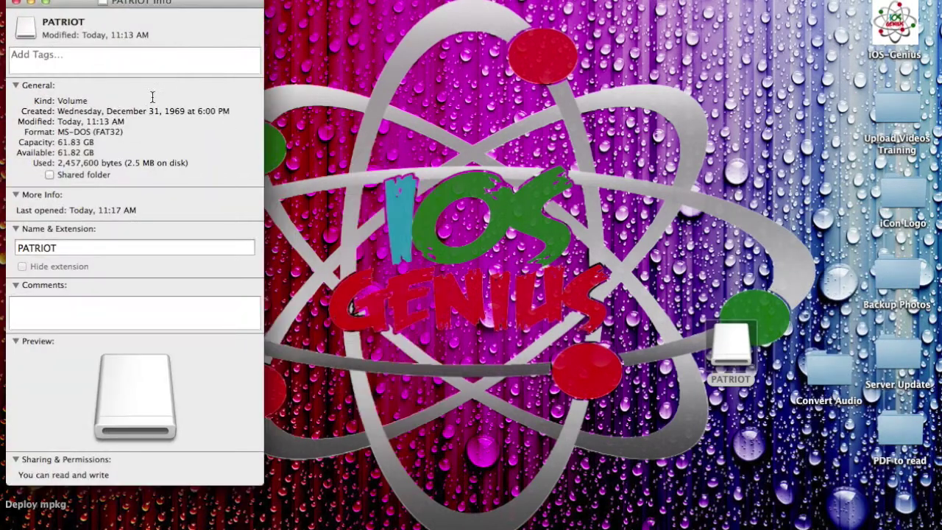
{"action": "triple_click", "coordinate": [71, 153]}
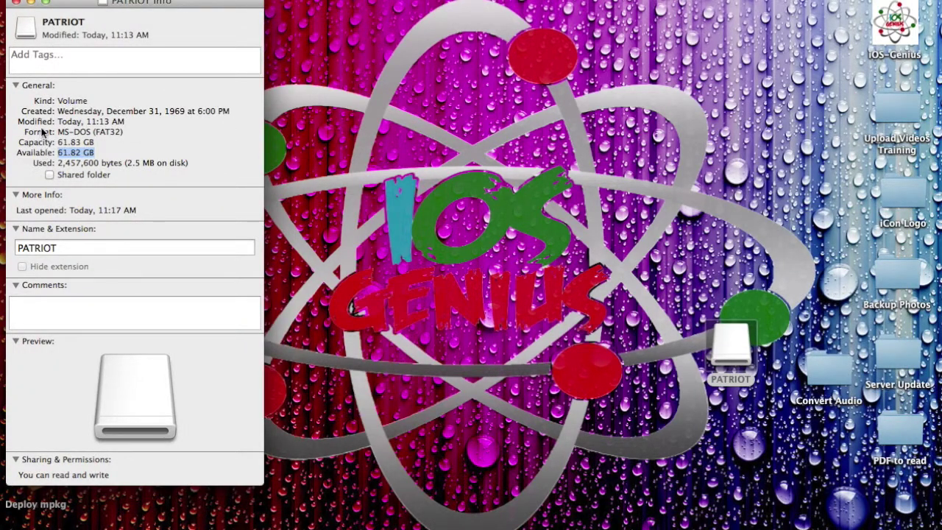
- Search Spotlight for 'DISK U' to find Disk Utility
{"action": "left_click", "coordinate": [16, 3]}
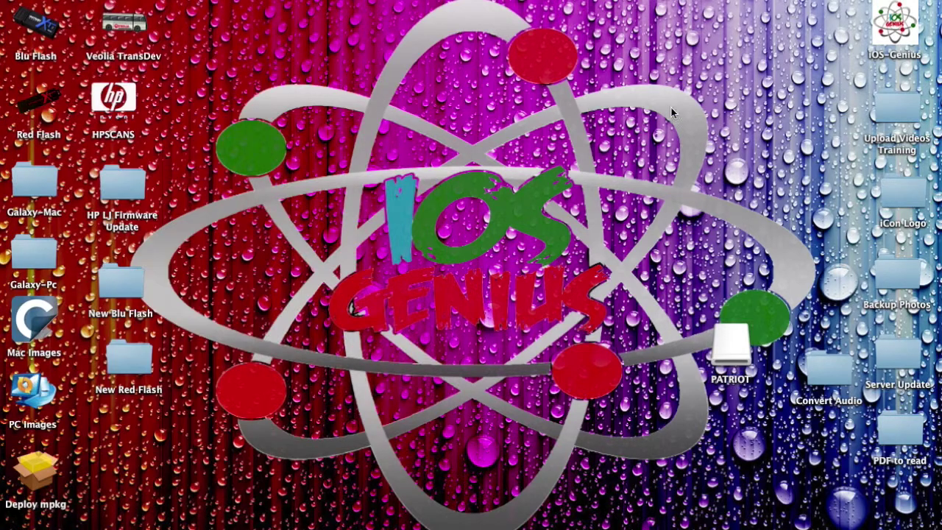
{"action": "left_click", "coordinate": [899, 1]}
{"action": "type", "text": "DISK U"}
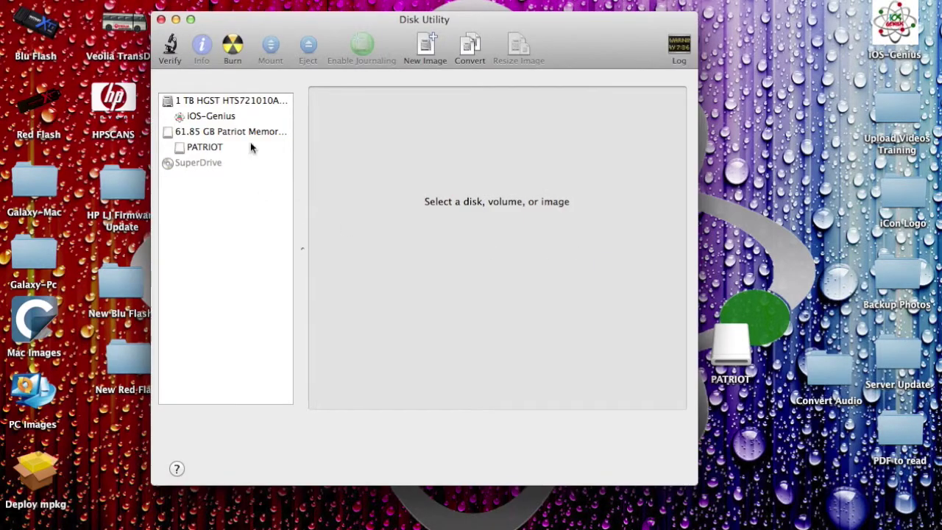
- Choose a 4 Partitions layout for the Patriot Memory disk in the Partition tab
{"action": "left_click", "coordinate": [214, 132]}
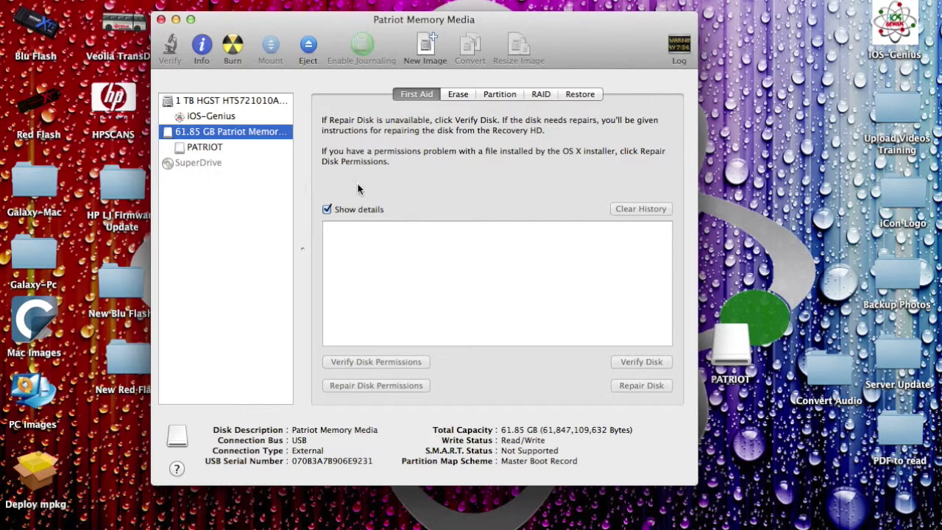
{"action": "left_click", "coordinate": [503, 97]}
{"action": "left_click", "coordinate": [422, 141]}
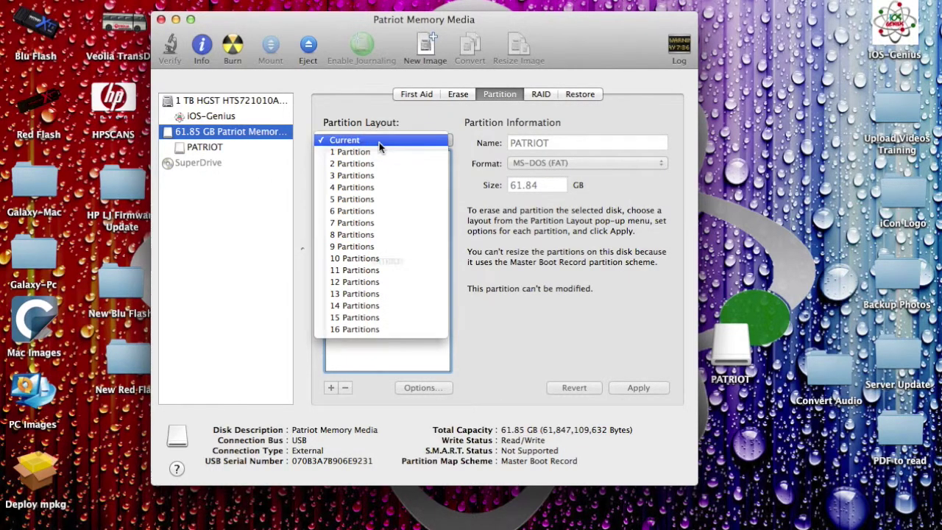
{"action": "left_click", "coordinate": [379, 141]}
{"action": "left_click", "coordinate": [444, 142]}
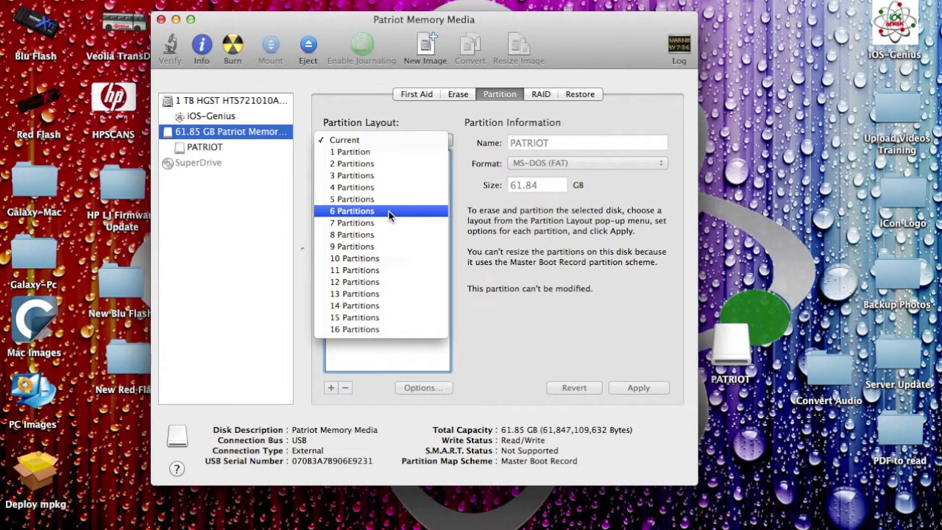
{"action": "left_click", "coordinate": [386, 187]}
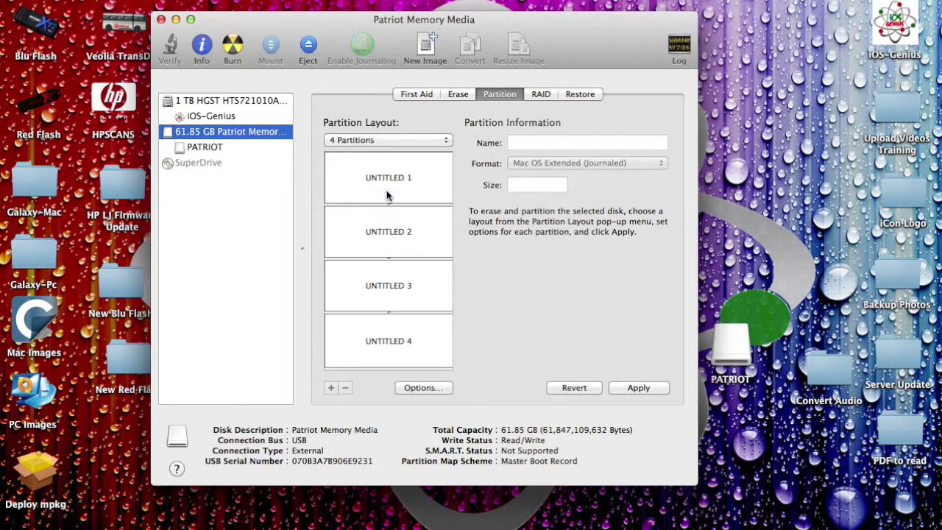
- Inspect partitions UNTITLED 1 to 4, each 15.46 GB MS-DOS (FAT)
{"action": "left_click", "coordinate": [397, 188]}
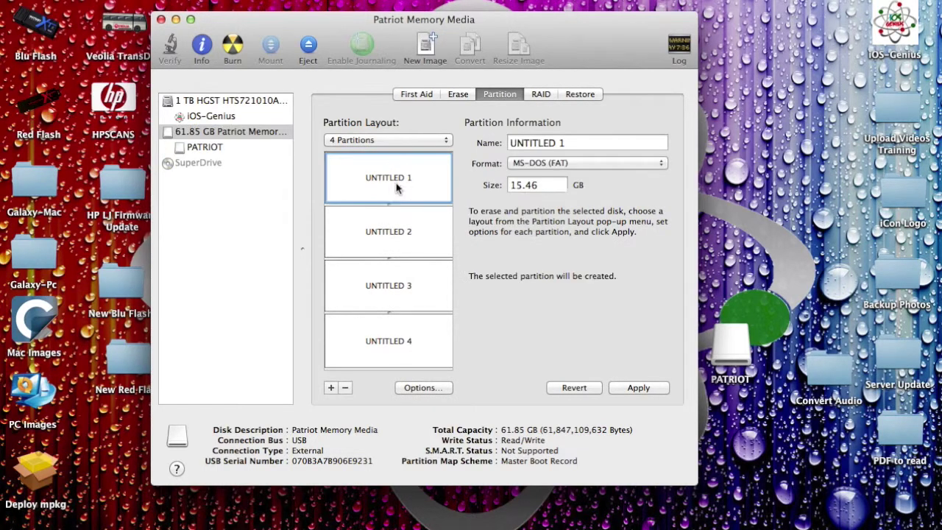
{"action": "left_click", "coordinate": [396, 239]}
{"action": "left_click", "coordinate": [395, 283]}
{"action": "left_click", "coordinate": [400, 347]}
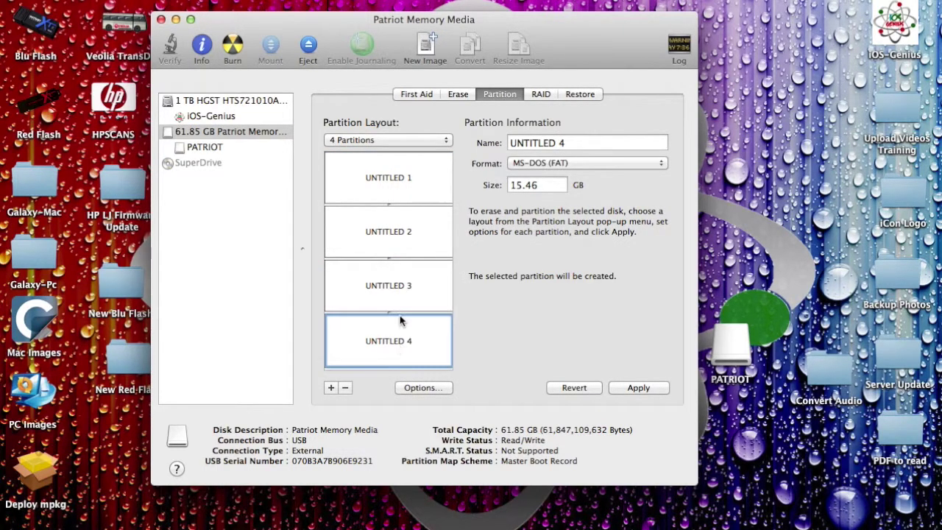
{"action": "left_click", "coordinate": [402, 287]}
{"action": "left_click", "coordinate": [404, 221]}
{"action": "left_click", "coordinate": [404, 189]}
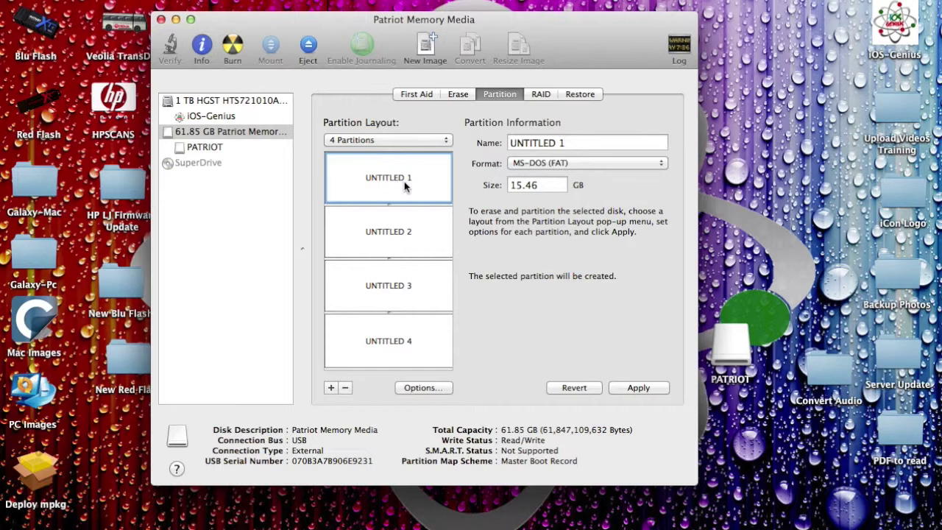
{"action": "left_click", "coordinate": [430, 141]}
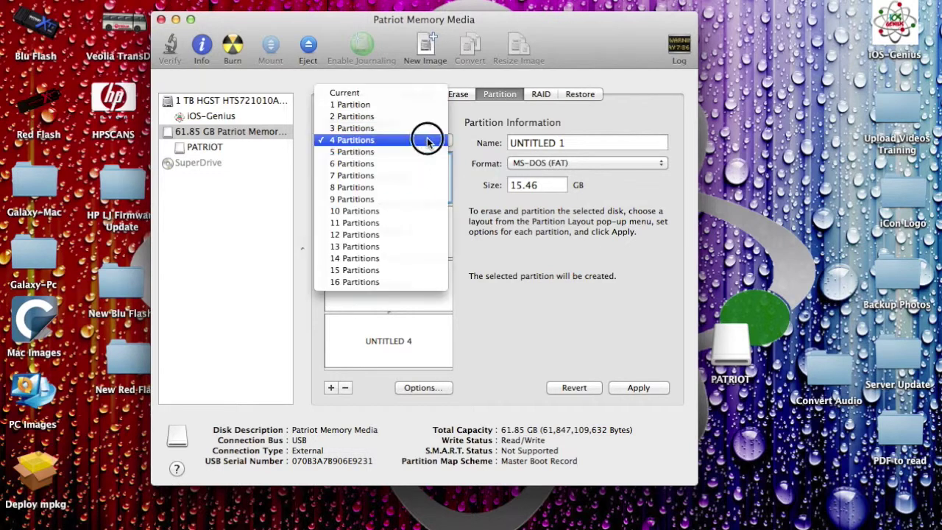
- Switch to a 2 Partitions layout and size the first partition at 8 GB
{"action": "left_click", "coordinate": [372, 118]}
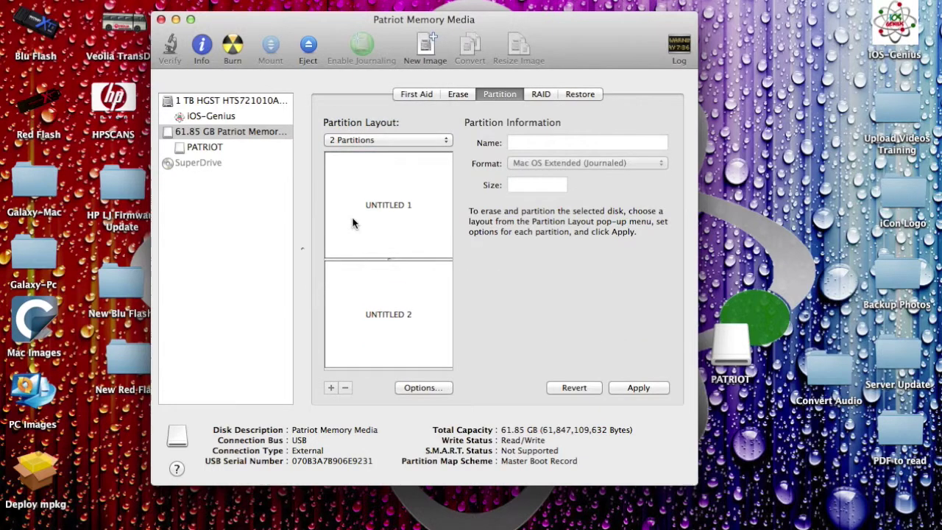
{"action": "left_click", "coordinate": [364, 213]}
{"action": "left_click_drag", "start_coordinate": [393, 259], "coordinate": [400, 181]}
{"action": "double_click", "coordinate": [538, 184]}
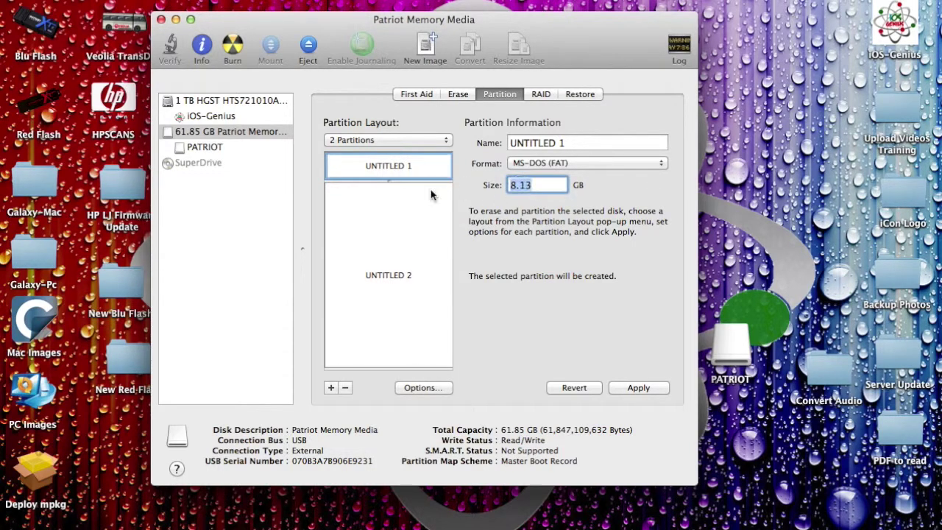
{"action": "type", "text": "8"}
{"action": "key", "text": "Return"}
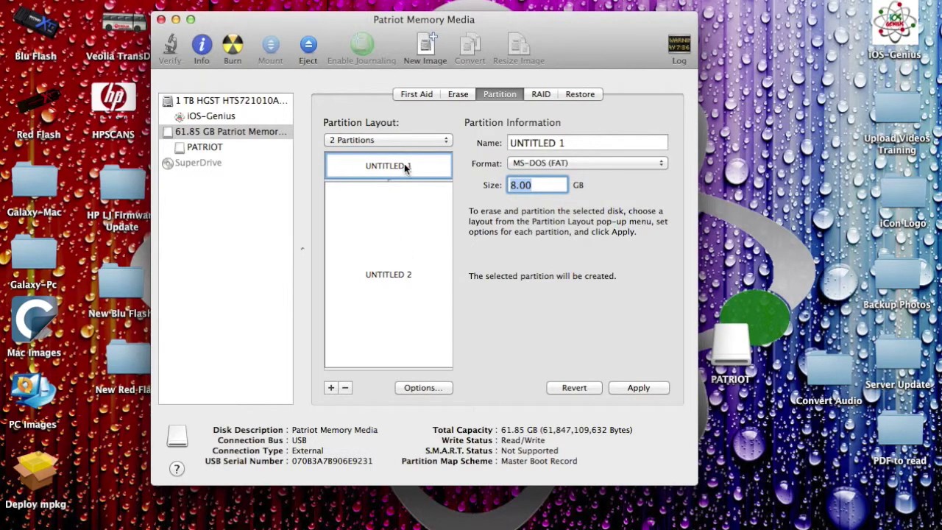
{"action": "key", "text": "Tab"}
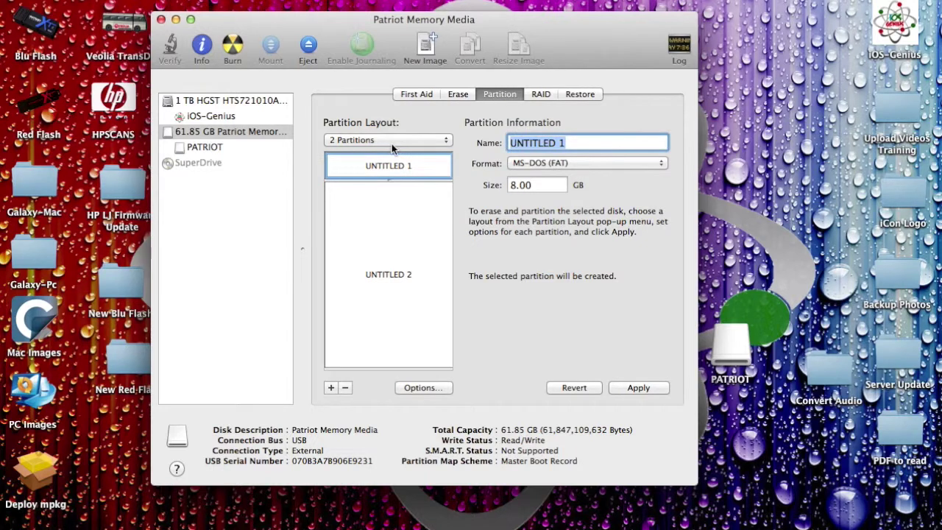
- Use GUID Partition Table and format the first partition as Mac OS Extended (Journaled)
{"action": "left_click", "coordinate": [421, 387]}
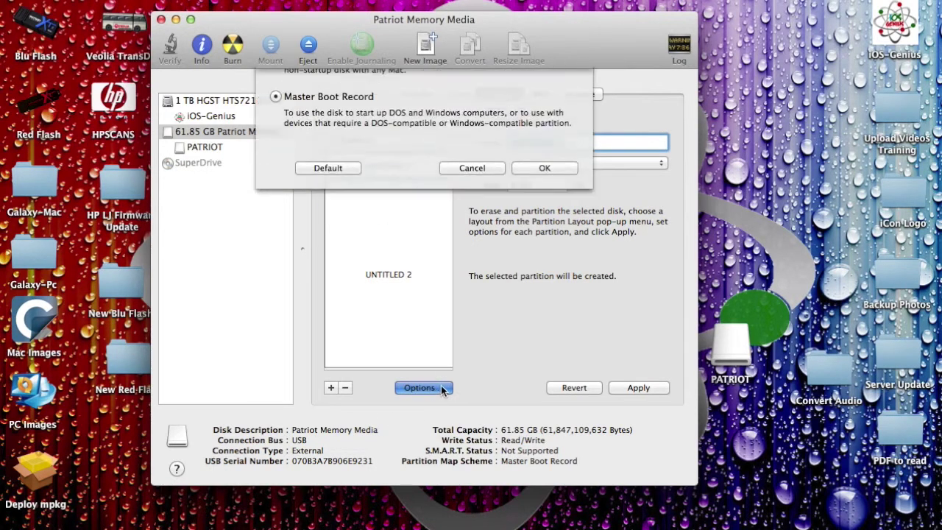
{"action": "left_click", "coordinate": [300, 131]}
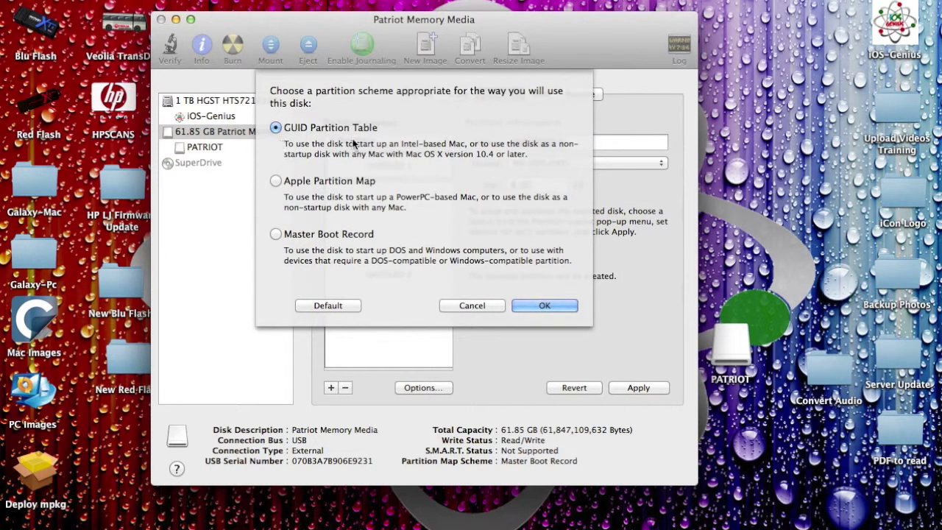
{"action": "left_click", "coordinate": [557, 306]}
{"action": "left_click", "coordinate": [557, 163]}
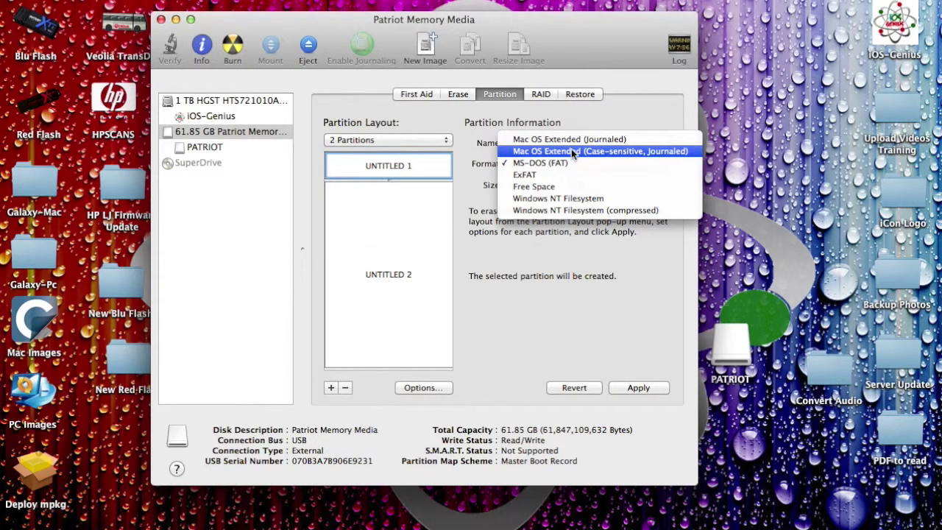
{"action": "left_click", "coordinate": [567, 131]}
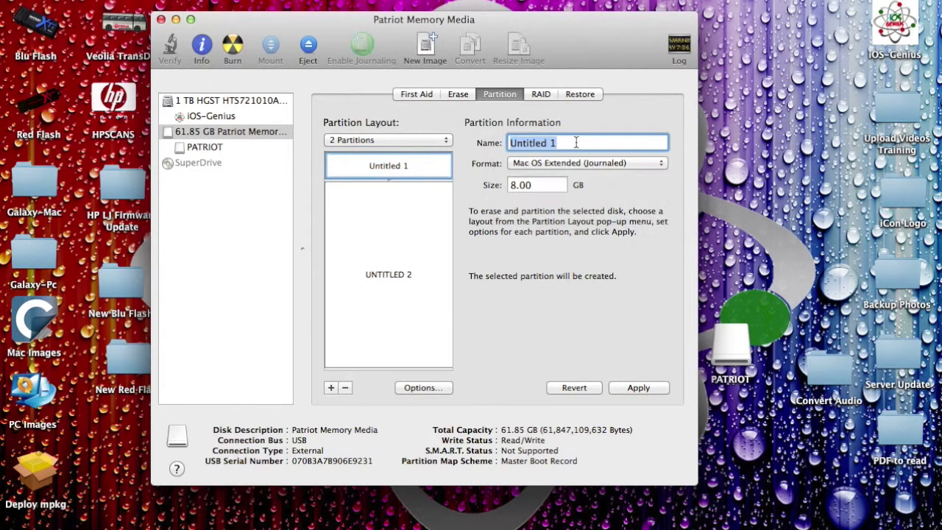
- Name the first partition '10.9.1'
{"action": "left_click", "coordinate": [404, 169]}
{"action": "left_click", "coordinate": [390, 164]}
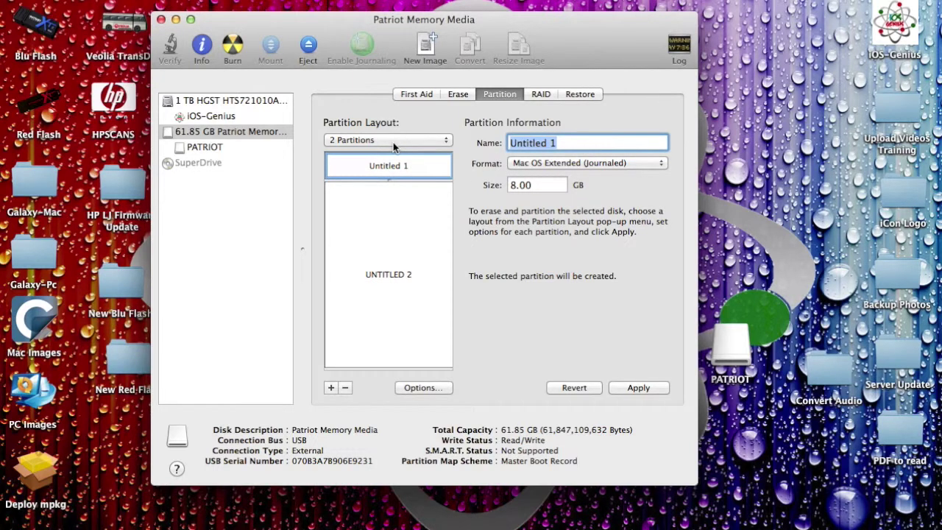
{"action": "type", "text": "mA"}
{"action": "key", "text": "BackSpace"}
{"action": "key", "text": "BackSpace"}
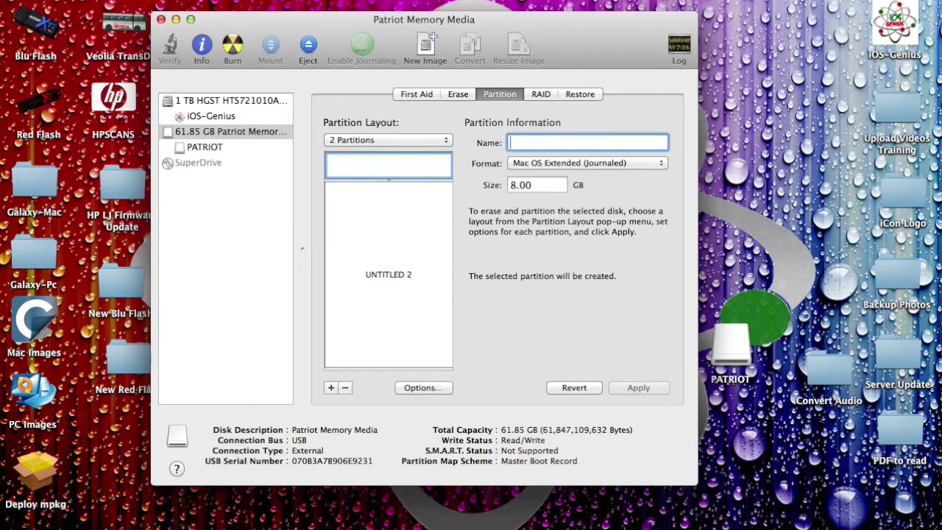
{"action": "type", "text": "Mavericks"}
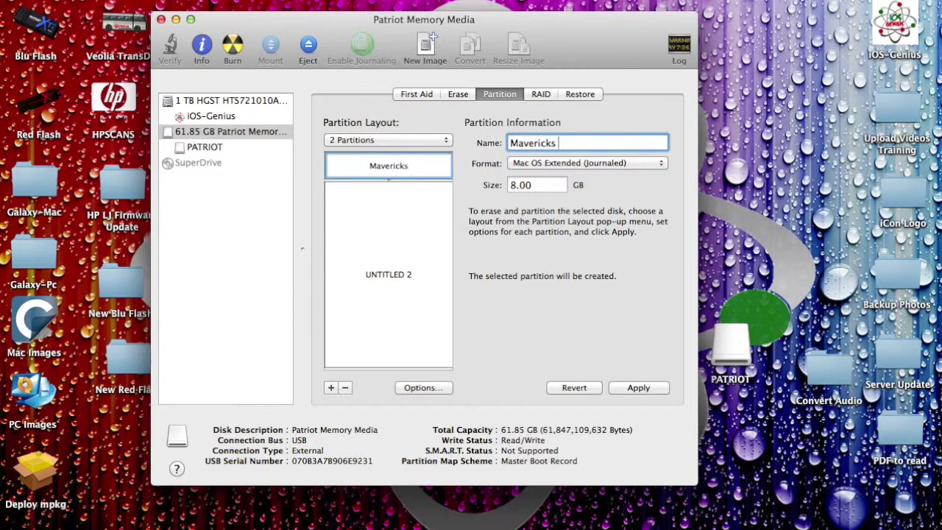
{"action": "key", "text": "BackSpace"}
{"action": "key", "text": "BackSpace"}
{"action": "key", "text": "BackSpace"}
{"action": "key", "text": "BackSpace"}
{"action": "key", "text": "BackSpace"}
{"action": "key", "text": "BackSpace"}
{"action": "key", "text": "BackSpace"}
{"action": "key", "text": "BackSpace"}
{"action": "key", "text": "BackSpace"}
{"action": "type", "text": "10.9.1"}
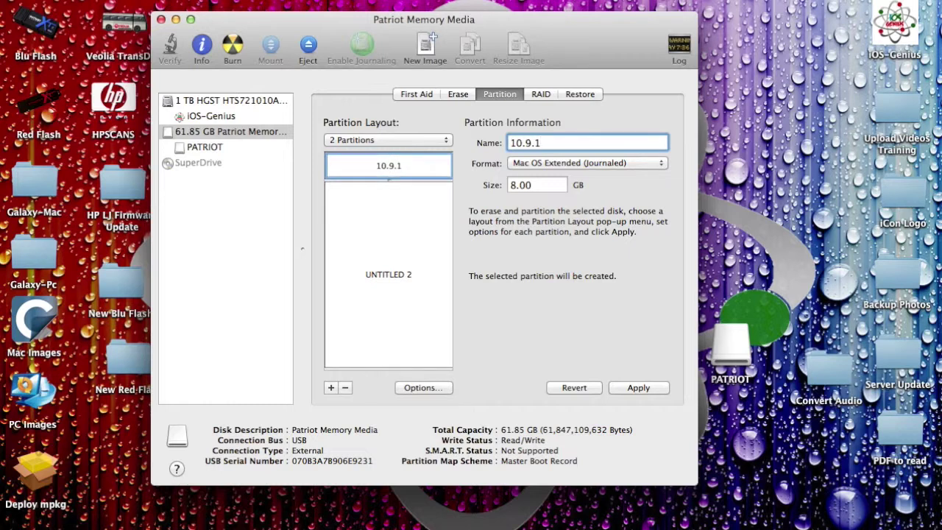
{"action": "left_click", "coordinate": [424, 388]}
- Keep GUID scheme and format the second partition as Mac OS Extended (Journaled)
{"action": "left_click", "coordinate": [317, 130]}
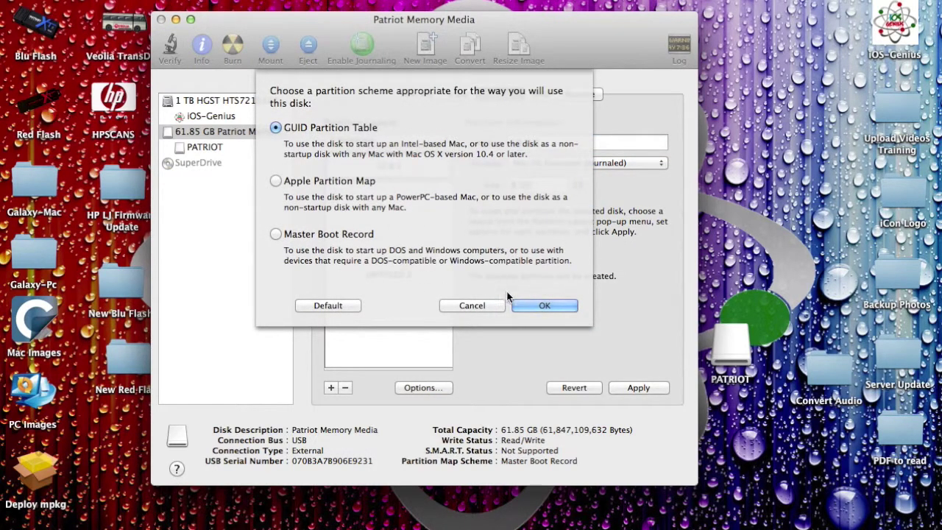
{"action": "left_click", "coordinate": [491, 309]}
{"action": "left_click", "coordinate": [392, 253]}
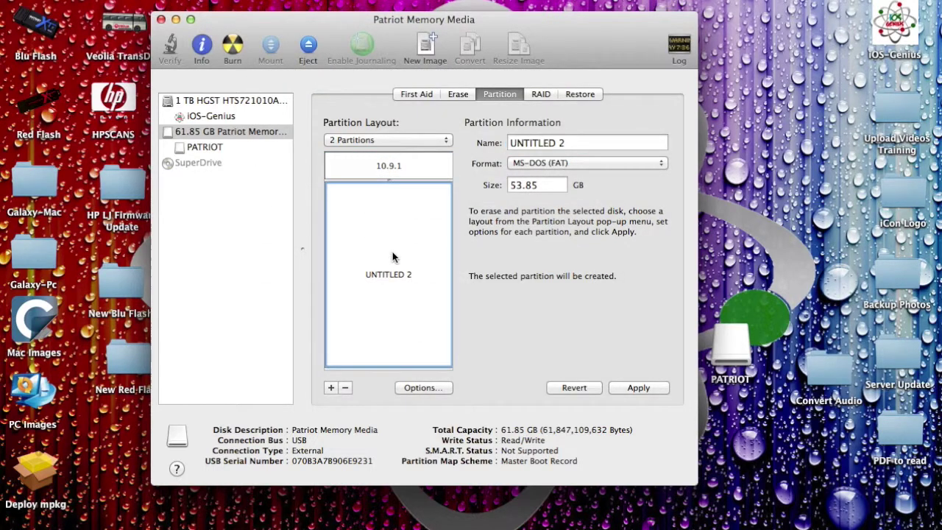
{"action": "left_click", "coordinate": [433, 389]}
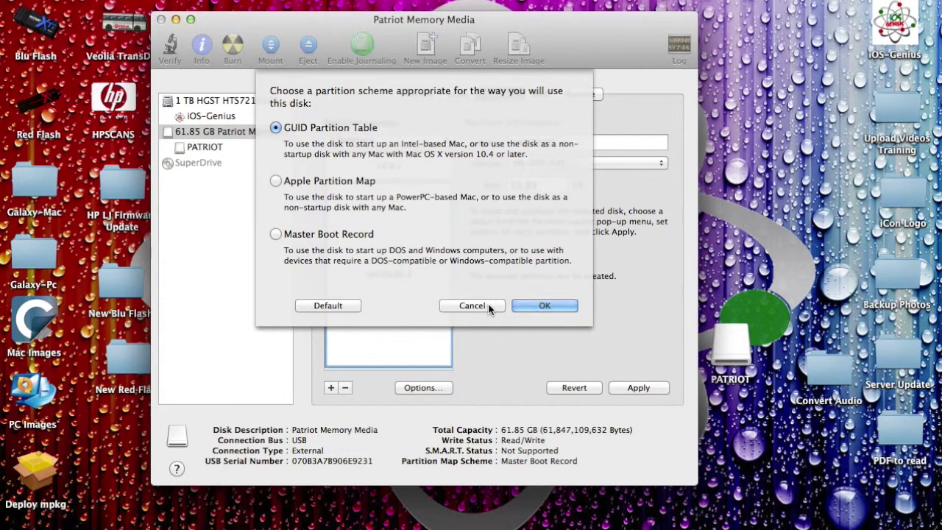
{"action": "left_click", "coordinate": [561, 304]}
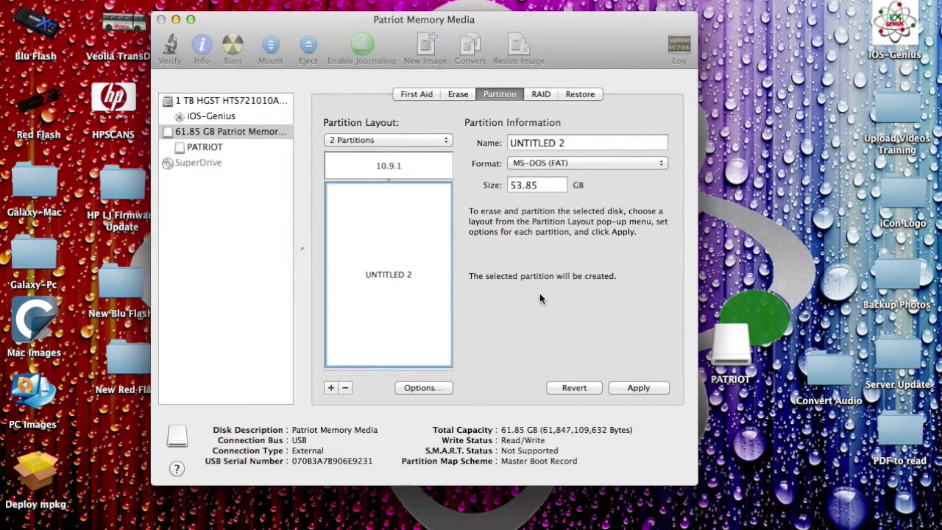
{"action": "left_click", "coordinate": [563, 163]}
{"action": "left_click", "coordinate": [591, 136]}
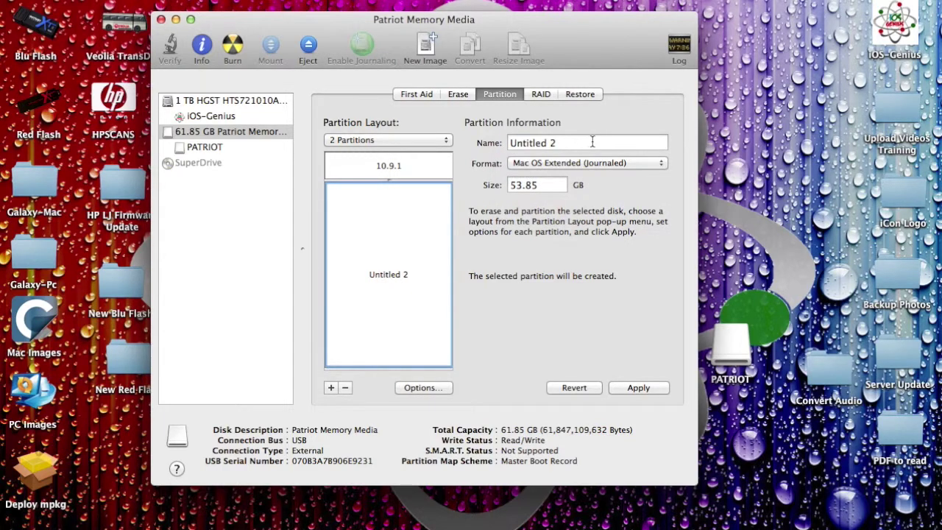
- Rename the second 53.85 GB partition from Untitled 2 to 'Apps'
{"action": "left_click_drag", "start_coordinate": [593, 142], "coordinate": [467, 140]}
{"action": "left_click", "coordinate": [381, 168]}
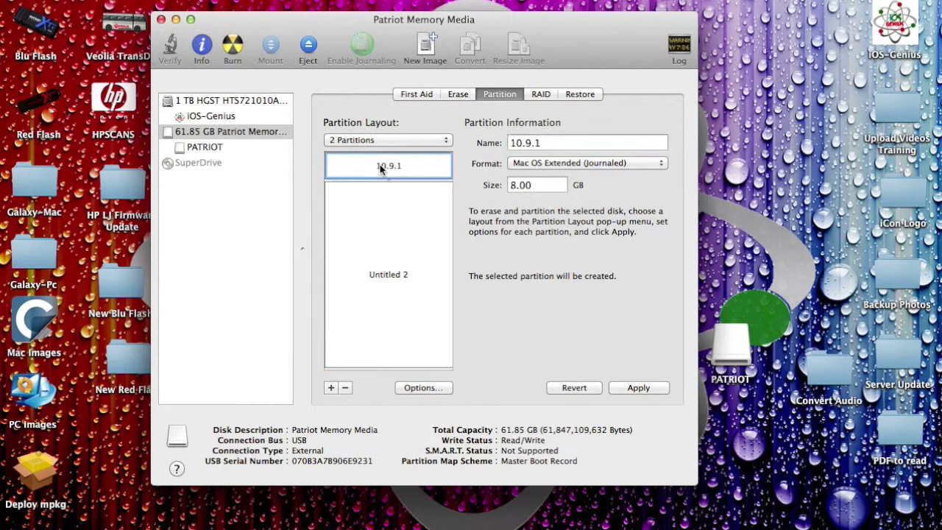
{"action": "left_click", "coordinate": [398, 321]}
{"action": "left_click", "coordinate": [576, 145]}
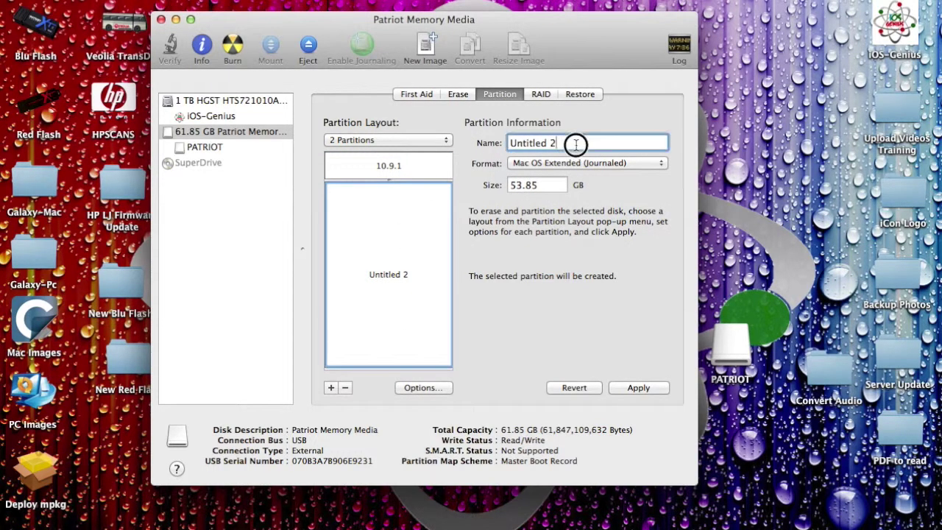
{"action": "left_click_drag", "start_coordinate": [576, 144], "coordinate": [447, 146]}
{"action": "key", "text": "BackSpace"}
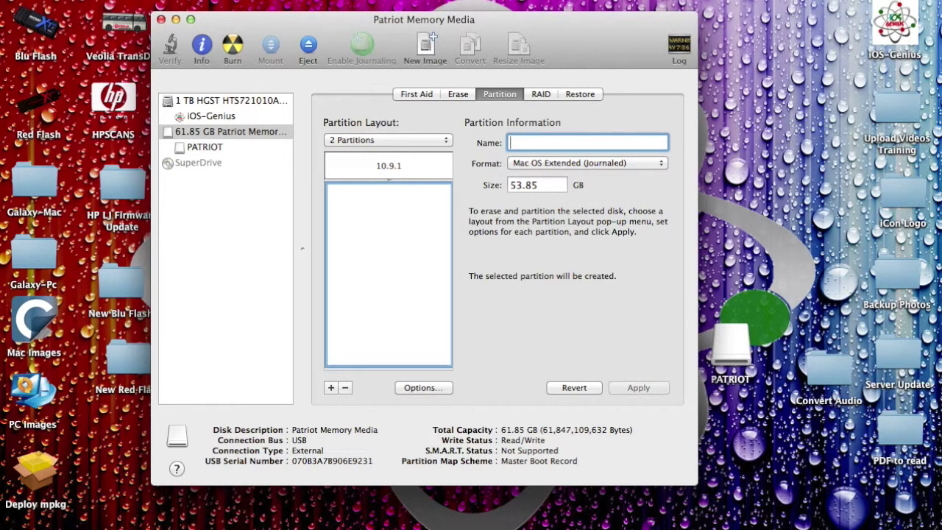
{"action": "type", "text": "Apps"}
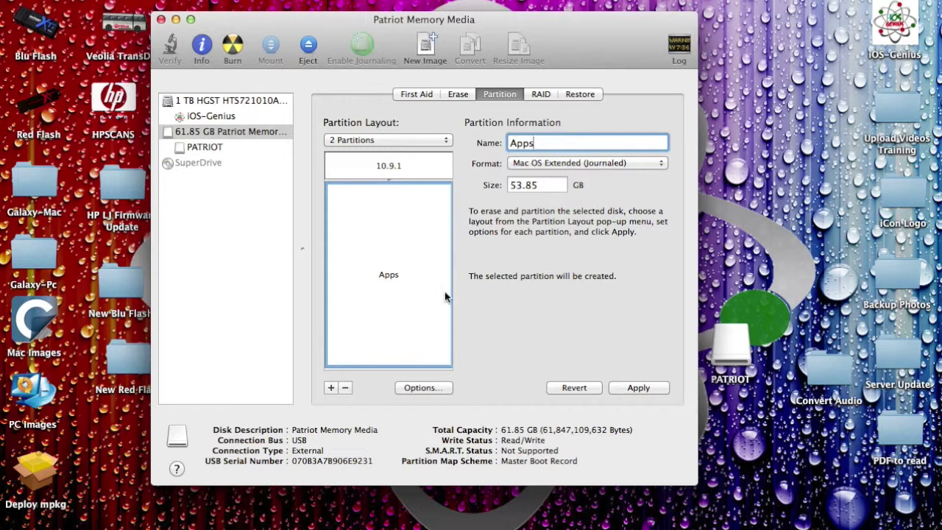
- Apply and confirm the two-partition layout on the Patriot drive, then open a new Safari window
{"action": "left_click", "coordinate": [391, 167]}
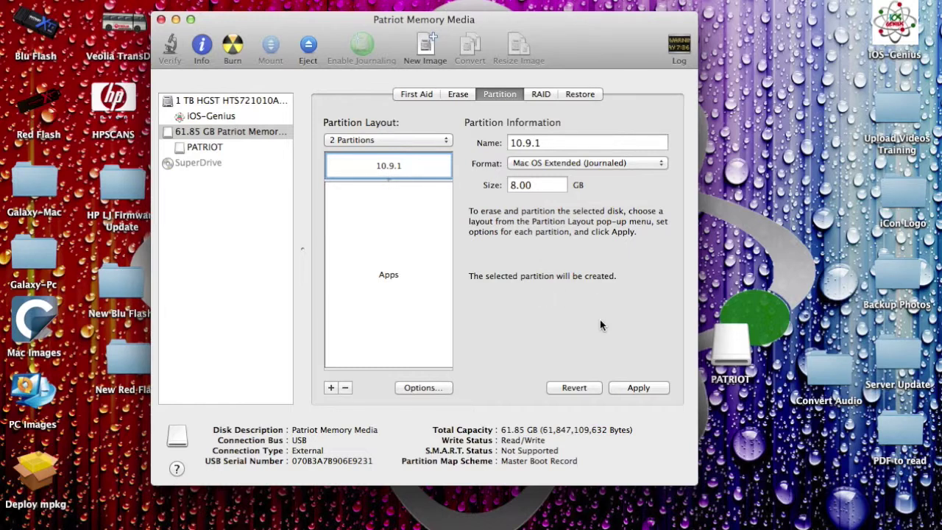
{"action": "left_click", "coordinate": [639, 388]}
{"action": "left_click", "coordinate": [532, 232]}
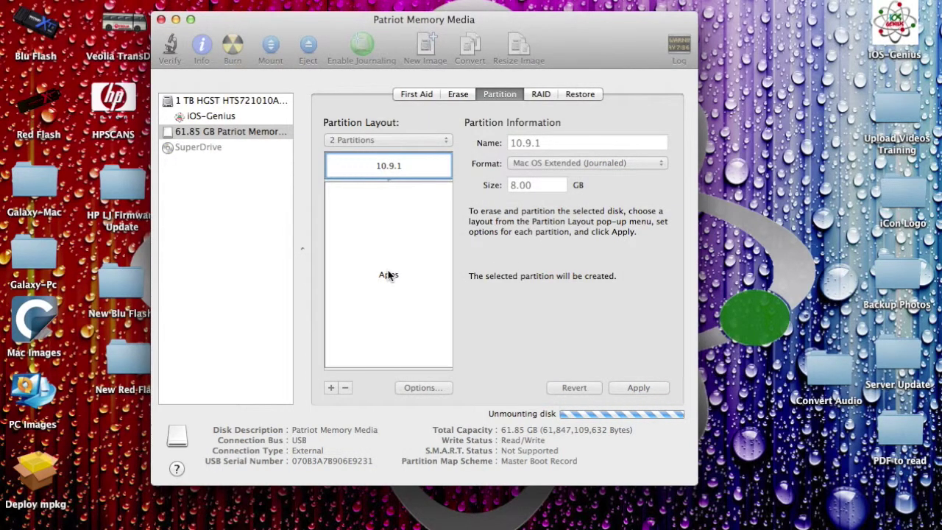
{"action": "right_click", "coordinate": [63, 525]}
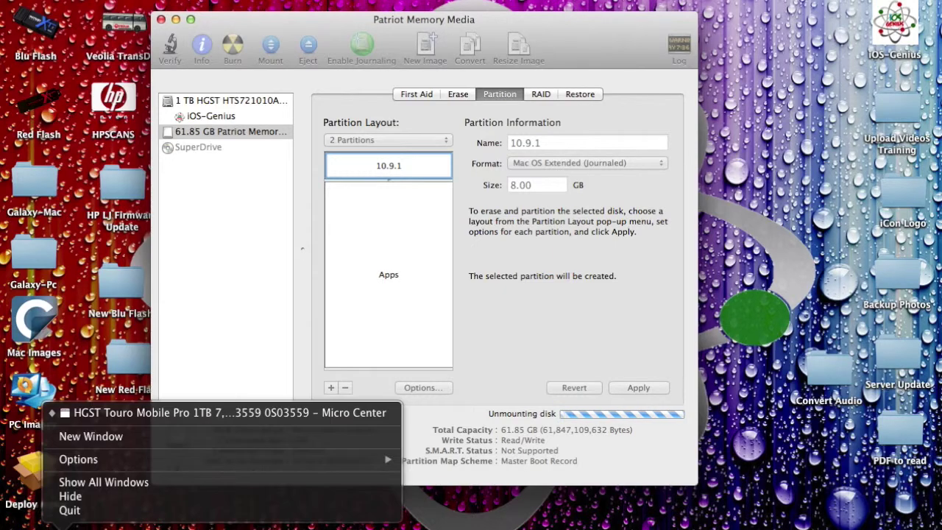
{"action": "left_click", "coordinate": [121, 439]}
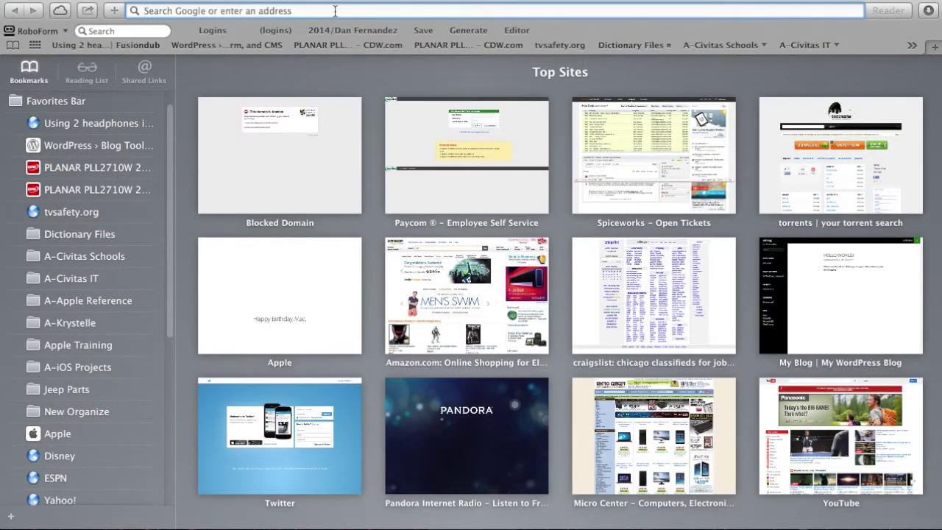
- Load YouTube and search for 'apple iosgenius'
{"action": "type", "text": "youtube"}
{"action": "key", "text": "Return"}
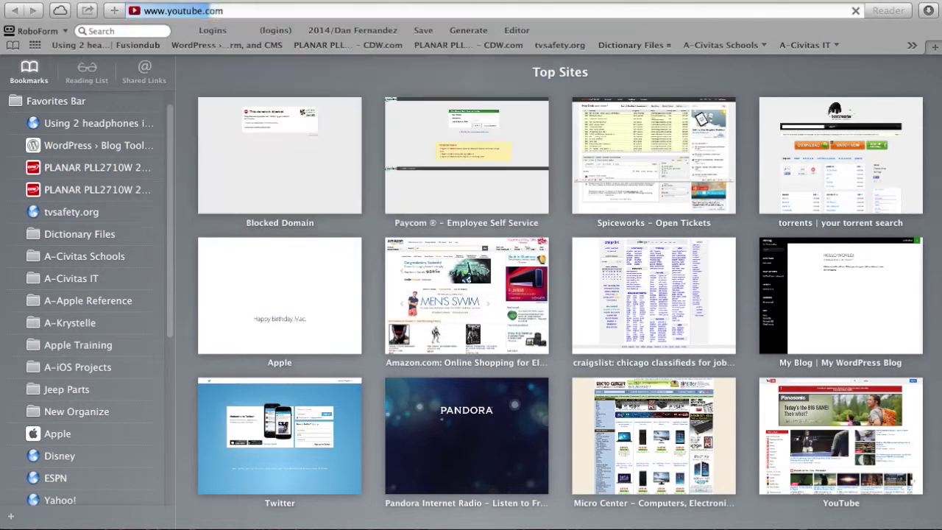
{"action": "left_click", "coordinate": [326, 72]}
{"action": "type", "text": "appl"}
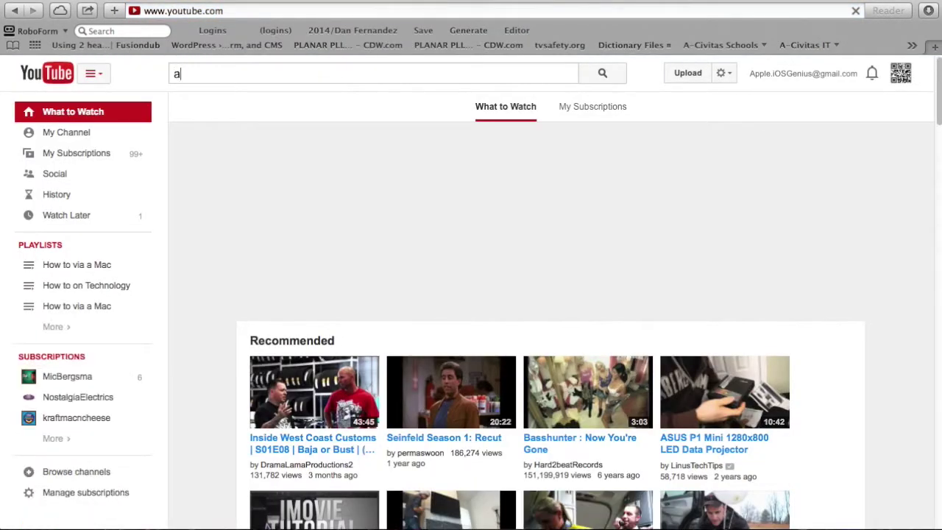
{"action": "type", "text": "e iosgenius"}
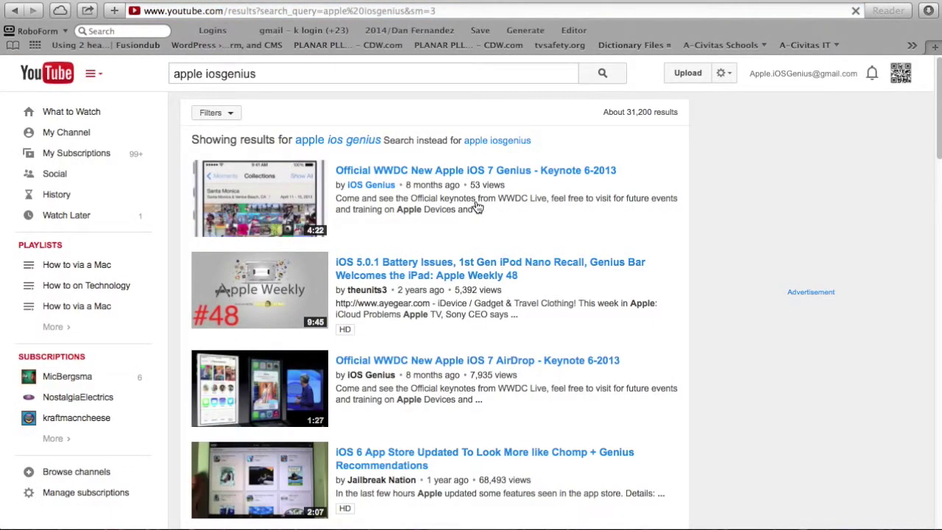
{"action": "left_click", "coordinate": [567, 156]}
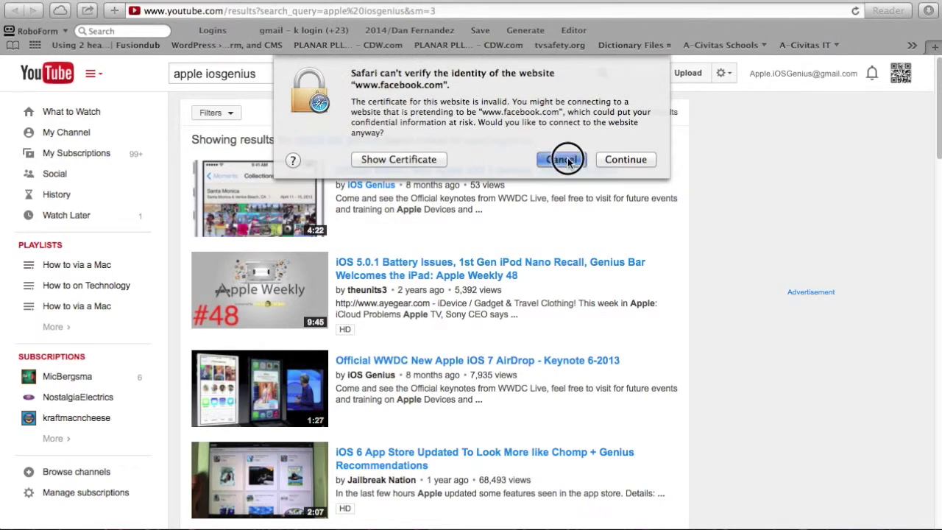
- Open the iOS Genius channel's Videos page, then bring Disk Utility back
{"action": "left_click", "coordinate": [372, 189]}
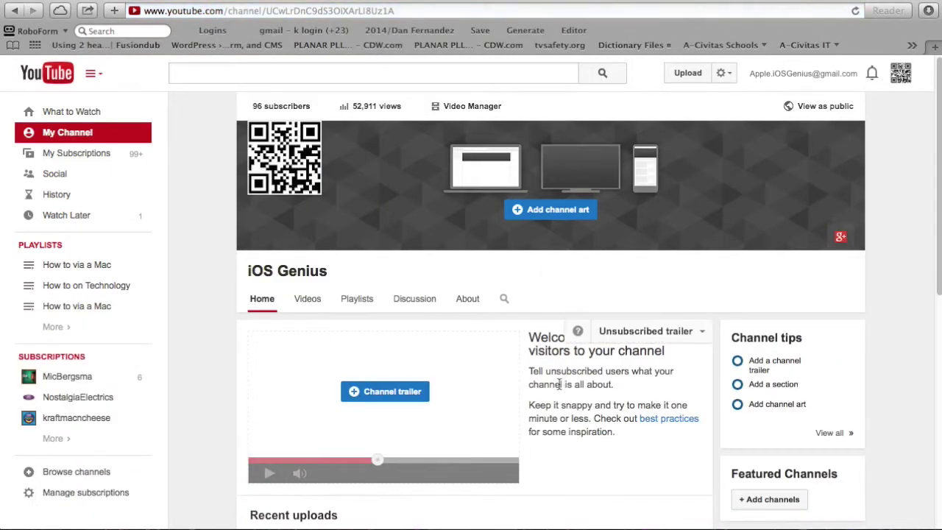
{"action": "scroll", "coordinate": [560, 390], "scroll_direction": "down", "scroll_amount": 10}
{"action": "scroll", "coordinate": [559, 390], "scroll_direction": "up", "scroll_amount": 3}
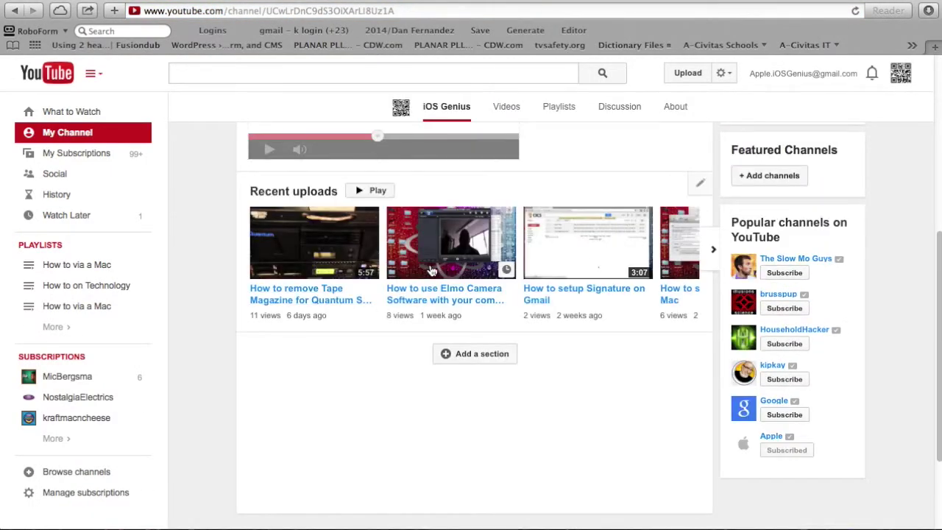
{"action": "scroll", "coordinate": [441, 323], "scroll_direction": "up", "scroll_amount": 8}
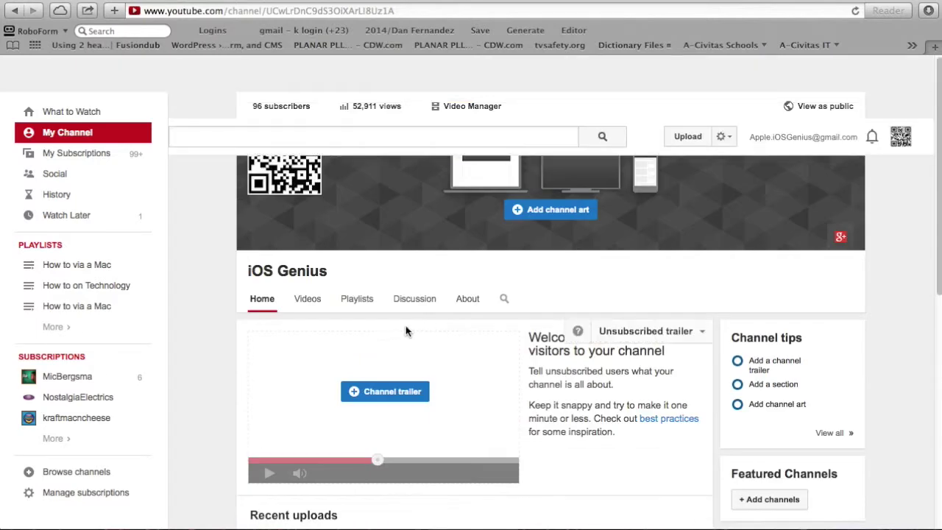
{"action": "left_click", "coordinate": [308, 300]}
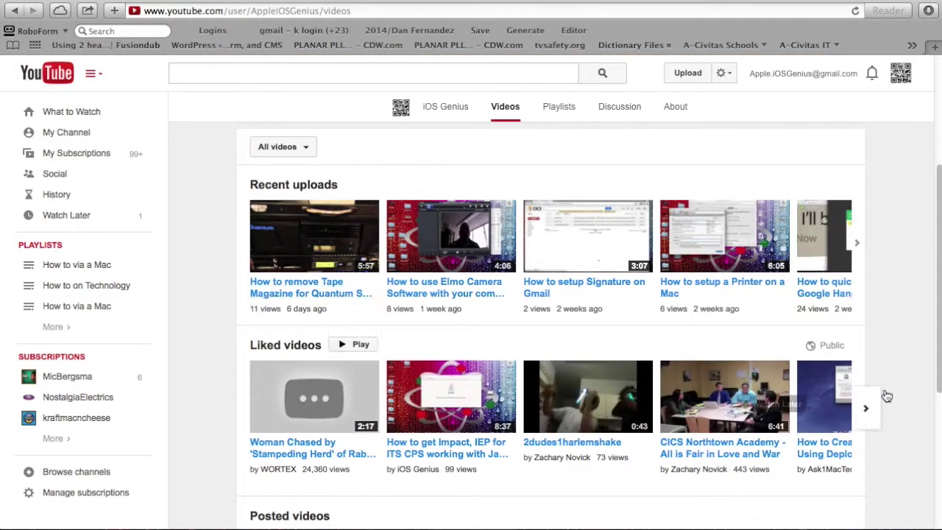
{"action": "scroll", "coordinate": [511, 331], "scroll_direction": "up", "scroll_amount": 5}
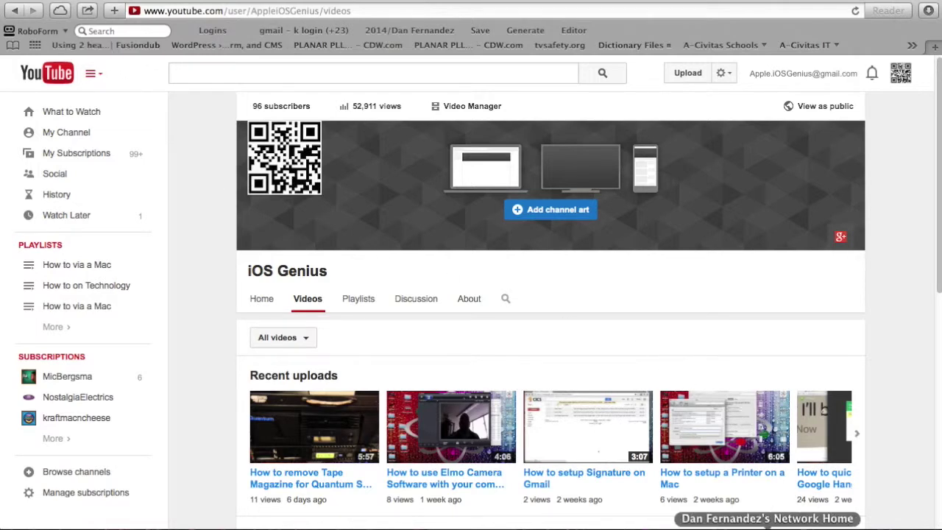
{"action": "left_click", "coordinate": [739, 526]}
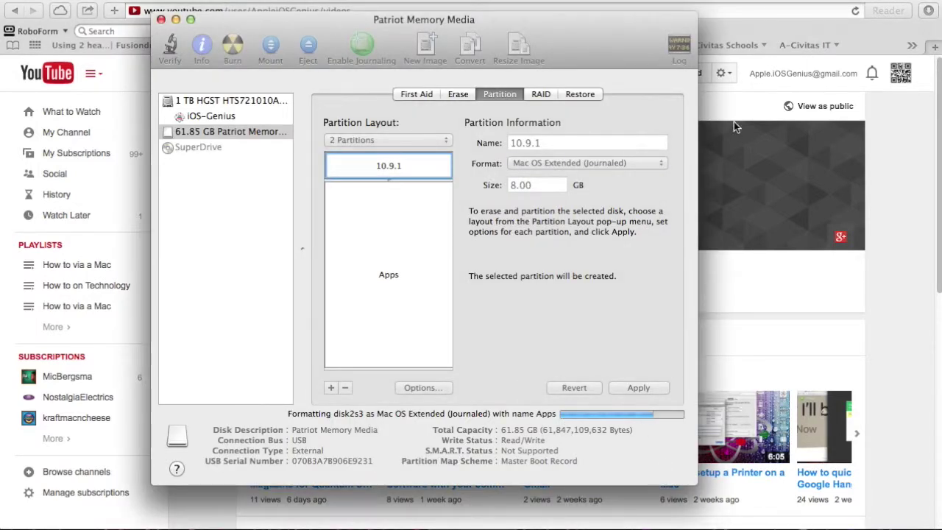
- Go to liondiskmaker.com in Safari and download DiskMaker X 3.0.4
{"action": "left_click", "coordinate": [132, 59]}
{"action": "left_click", "coordinate": [219, 12]}
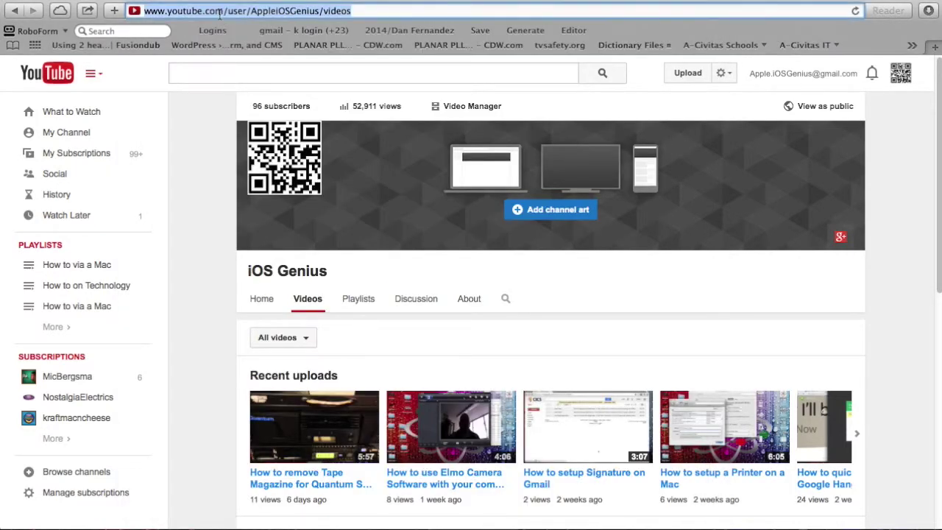
{"action": "key", "text": "BackSpace"}
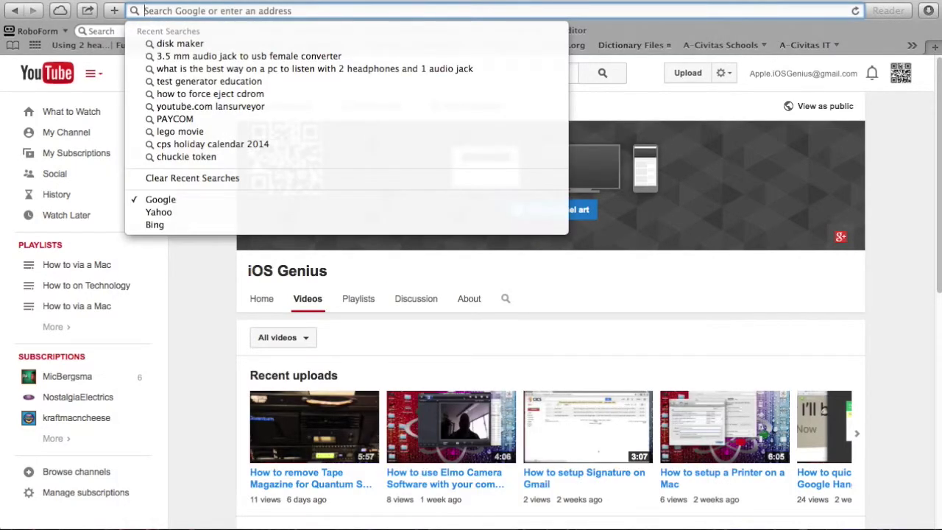
{"action": "type", "text": "lio"}
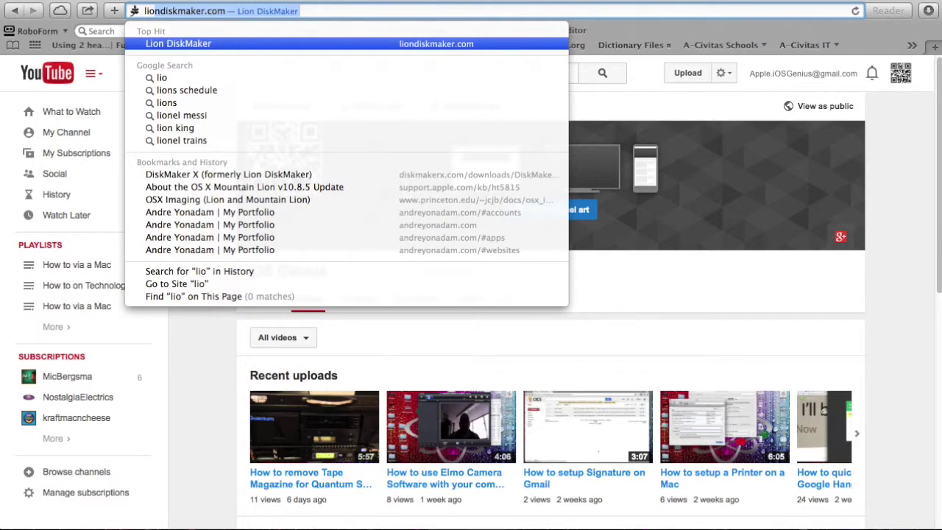
{"action": "key", "text": "Return"}
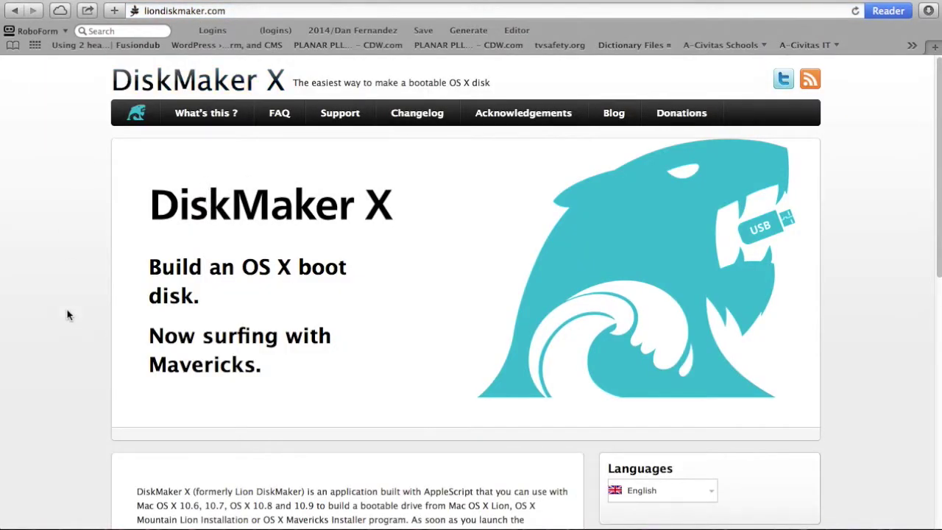
{"action": "scroll", "coordinate": [77, 309], "scroll_direction": "down", "scroll_amount": 2}
{"action": "scroll", "coordinate": [77, 309], "scroll_direction": "up", "scroll_amount": 2}
{"action": "scroll", "coordinate": [77, 308], "scroll_direction": "down", "scroll_amount": 5}
{"action": "scroll", "coordinate": [78, 308], "scroll_direction": "up", "scroll_amount": 4}
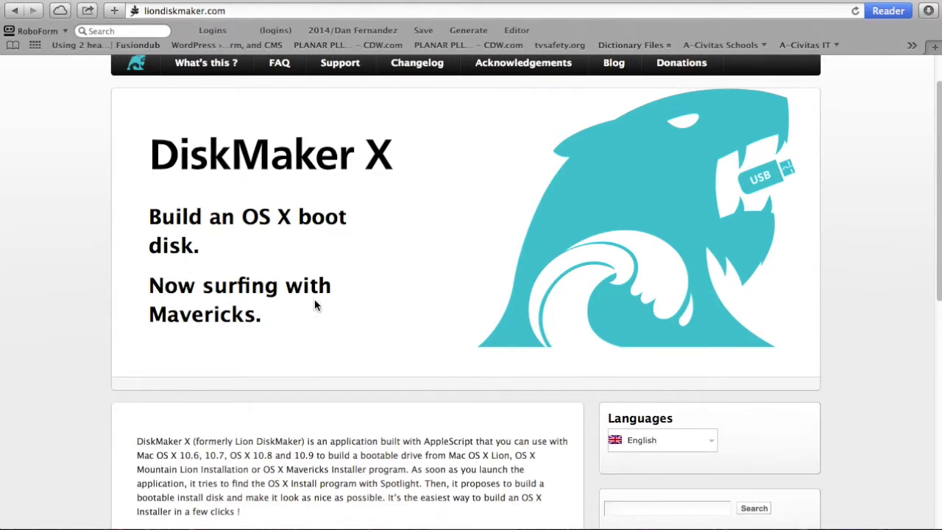
{"action": "scroll", "coordinate": [93, 376], "scroll_direction": "down", "scroll_amount": 8}
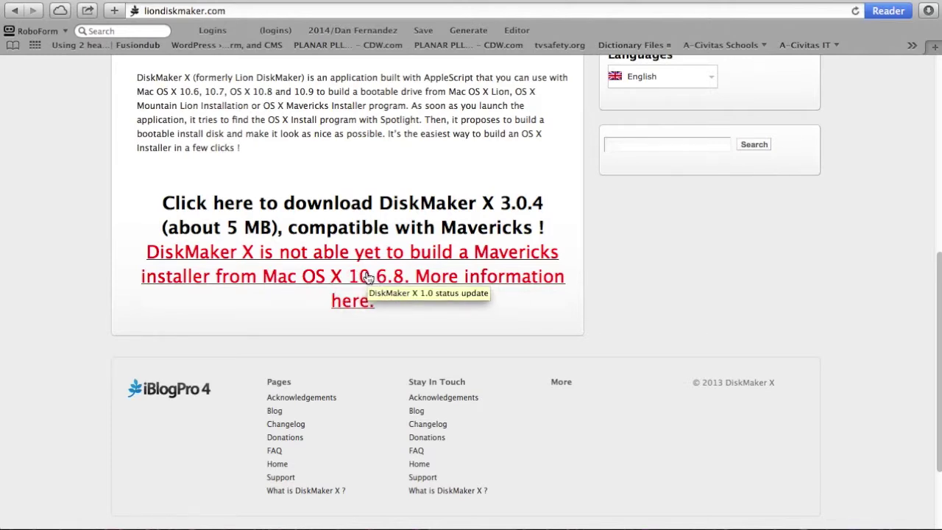
{"action": "left_click", "coordinate": [237, 213]}
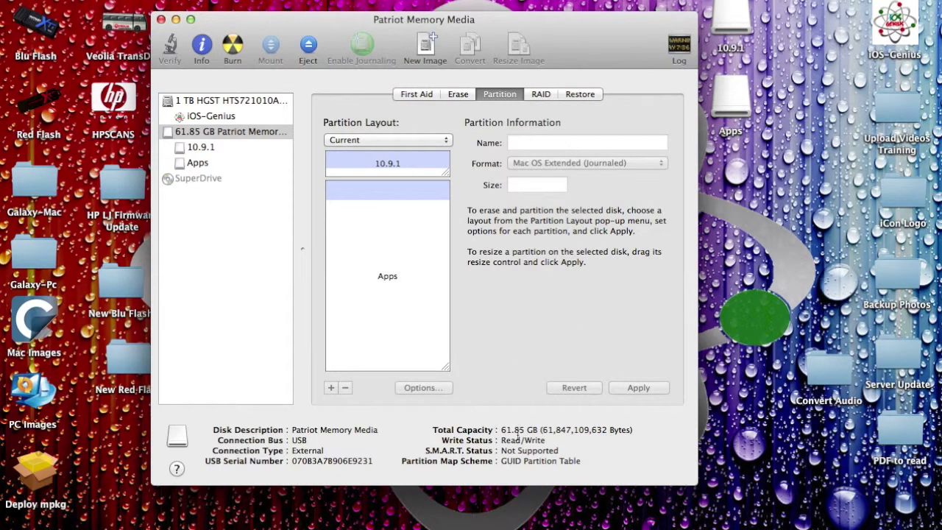
- Check the 8 GB 10.9.1 and 53.37 GB Apps partitions in the Partition tab
{"action": "left_click", "coordinate": [402, 260]}
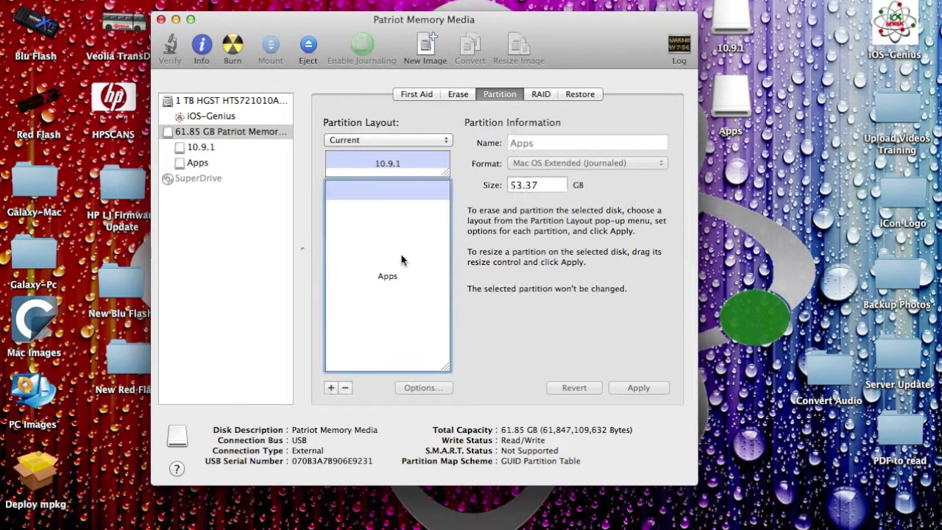
{"action": "left_click", "coordinate": [395, 163]}
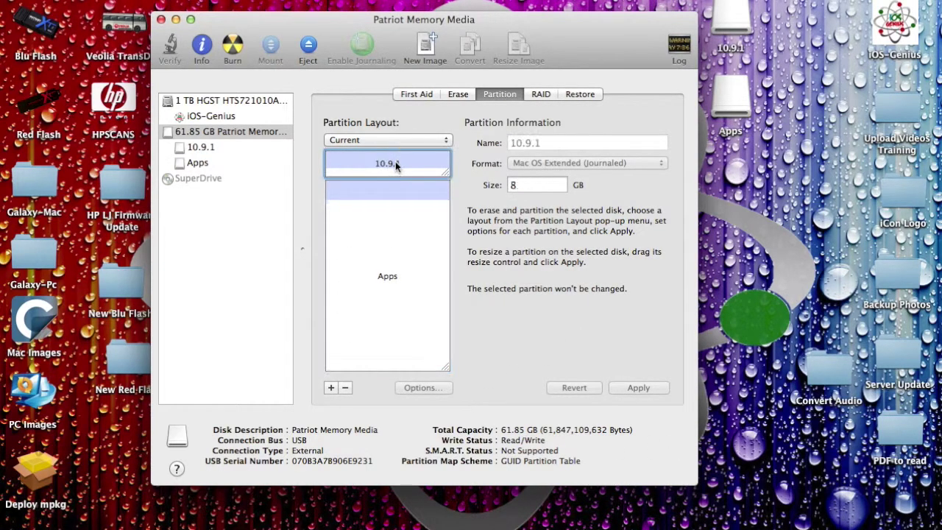
{"action": "left_click", "coordinate": [396, 279]}
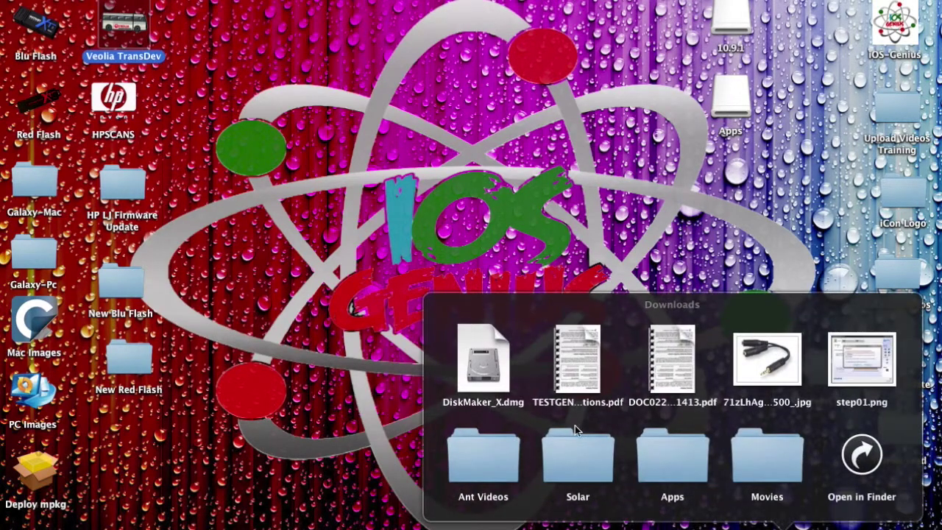
- Open DiskMaker_X.dmg from Downloads and copy DiskMaker X into Applications
{"action": "left_click", "coordinate": [477, 361]}
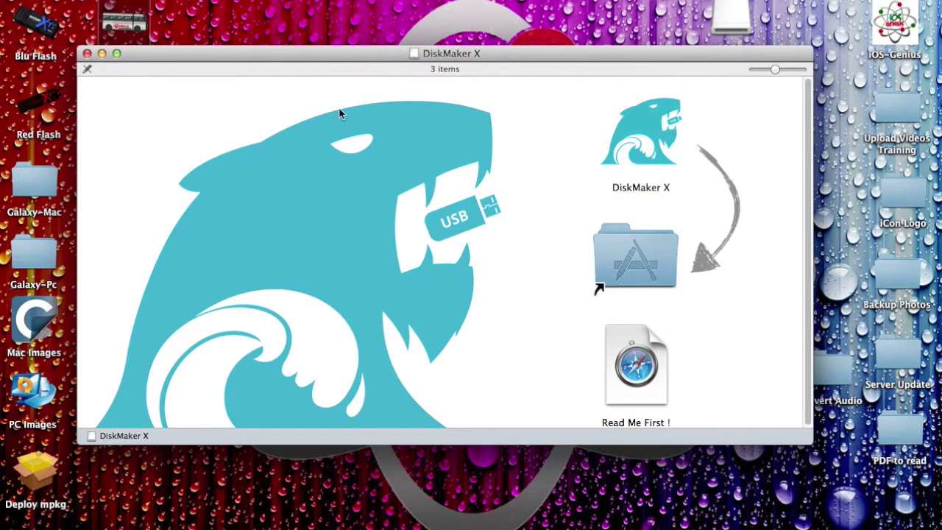
{"action": "left_click", "coordinate": [648, 258]}
{"action": "left_click", "coordinate": [648, 329]}
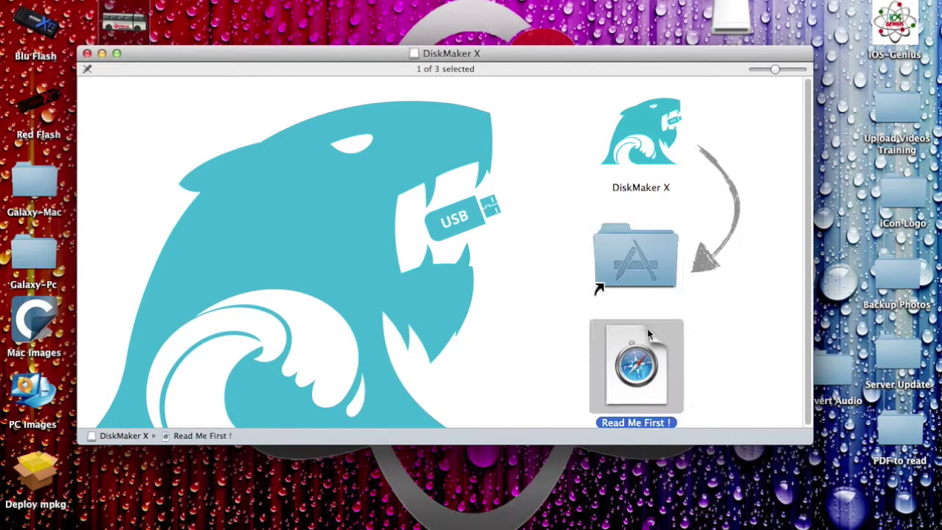
{"action": "left_click", "coordinate": [649, 125]}
{"action": "left_click_drag", "start_coordinate": [653, 107], "coordinate": [569, 237]}
{"action": "scroll", "coordinate": [568, 237], "scroll_direction": "up", "scroll_amount": 5}
{"action": "scroll", "coordinate": [568, 241], "scroll_direction": "up", "scroll_amount": 12}
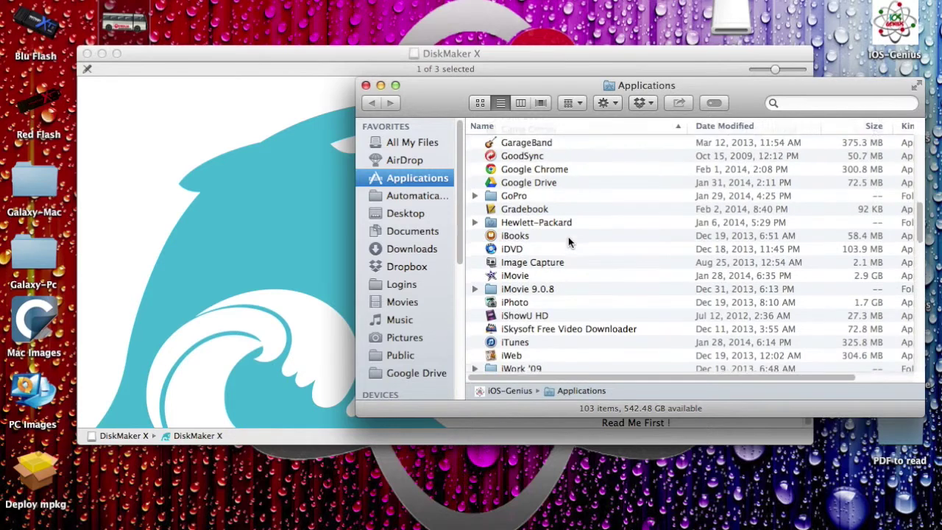
{"action": "scroll", "coordinate": [568, 243], "scroll_direction": "up", "scroll_amount": 5}
{"action": "left_click_drag", "start_coordinate": [568, 243], "coordinate": [569, 243]}
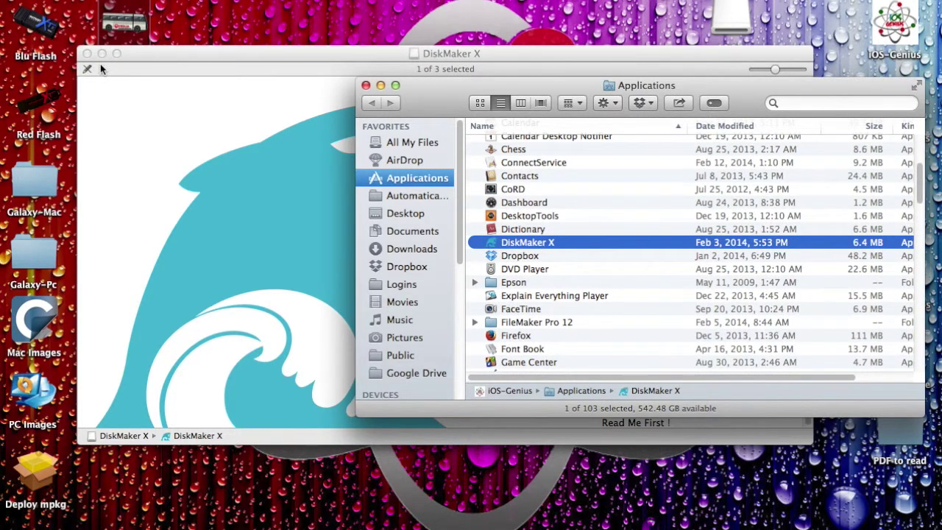
- Close the disk image window and launch DiskMaker X from Applications
{"action": "left_click", "coordinate": [158, 59]}
{"action": "key", "text": "super+w"}
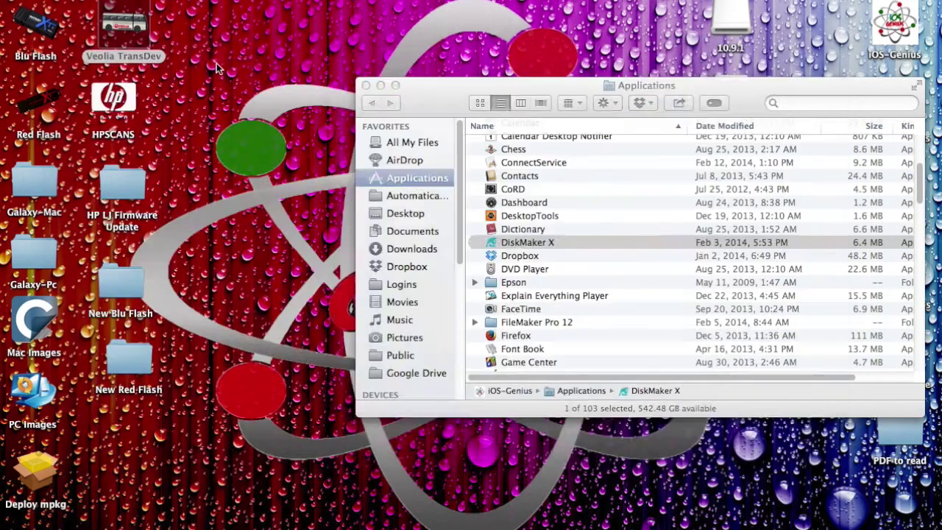
{"action": "left_click_drag", "start_coordinate": [747, 102], "coordinate": [523, 51]}
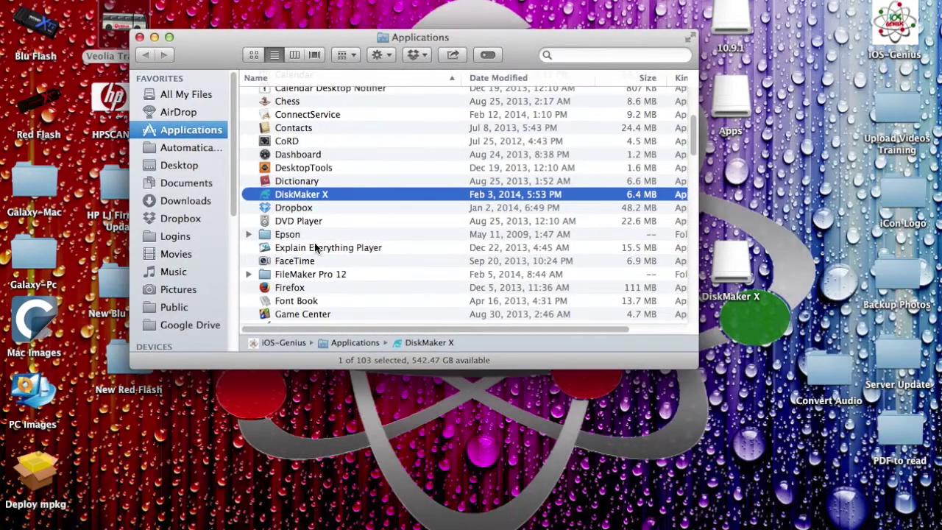
{"action": "double_click", "coordinate": [300, 196]}
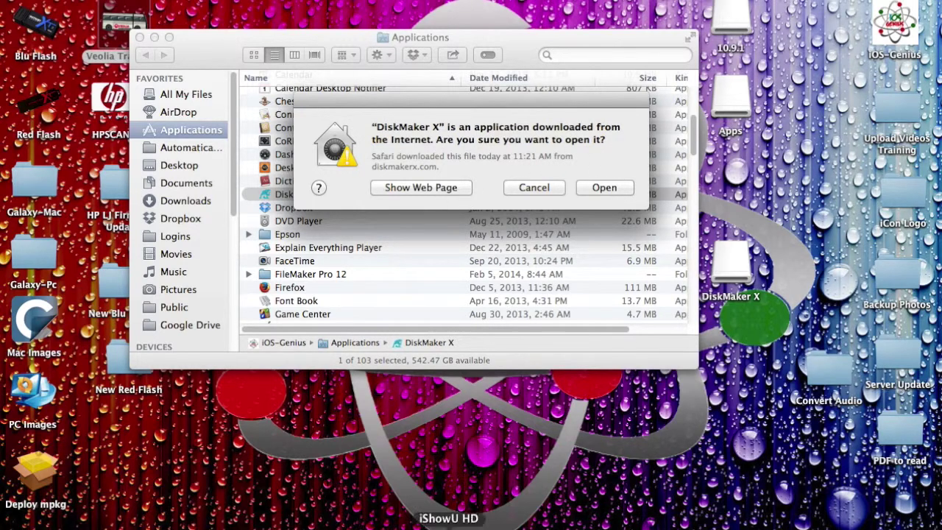
{"action": "left_click", "coordinate": [507, 527]}
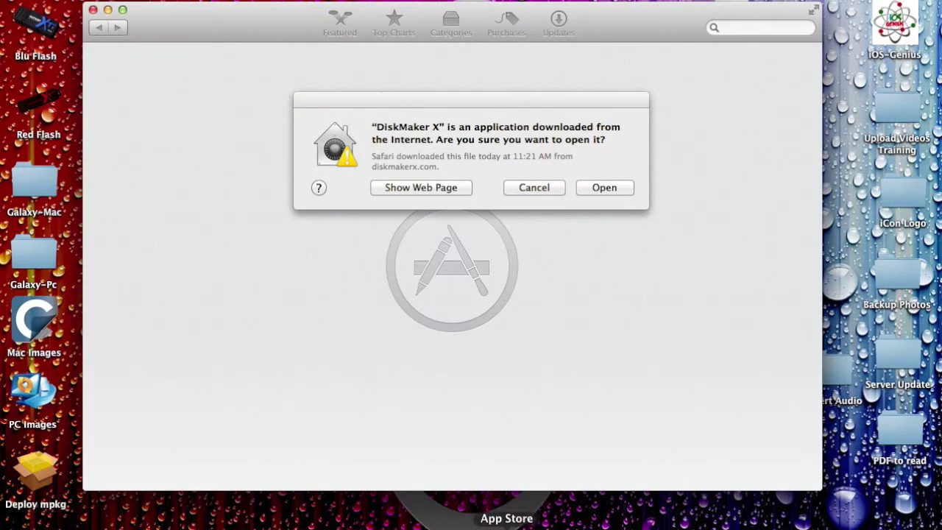
- Search the App Store for 'mavericks'
{"action": "left_click_drag", "start_coordinate": [478, 100], "coordinate": [736, 423]}
{"action": "left_click", "coordinate": [644, 37]}
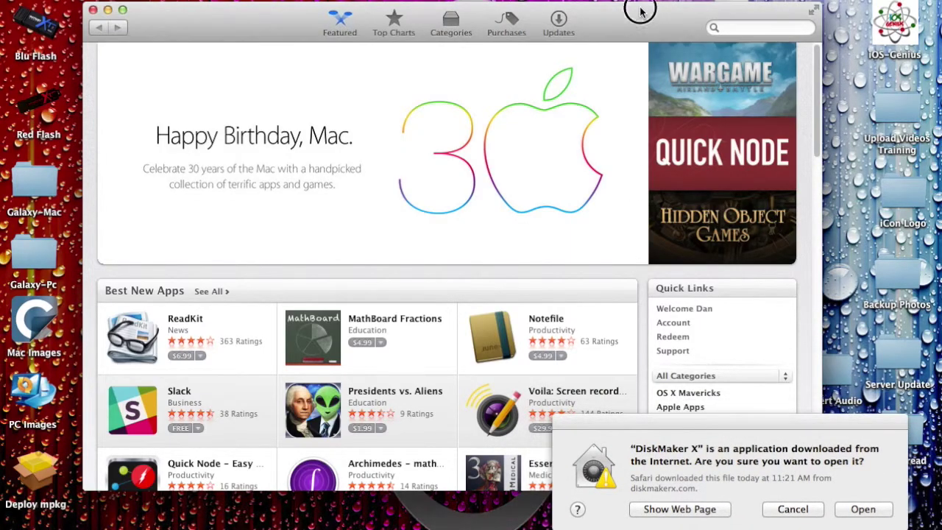
{"action": "left_click", "coordinate": [740, 27]}
{"action": "type", "text": "ma"}
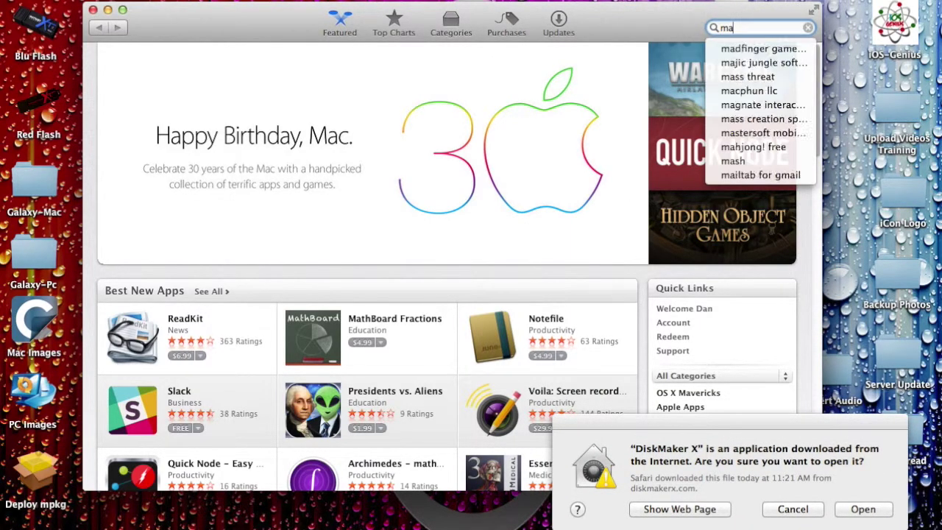
{"action": "type", "text": "vie"}
{"action": "key", "text": "BackSpace"}
{"action": "key", "text": "BackSpace"}
{"action": "type", "text": "er"}
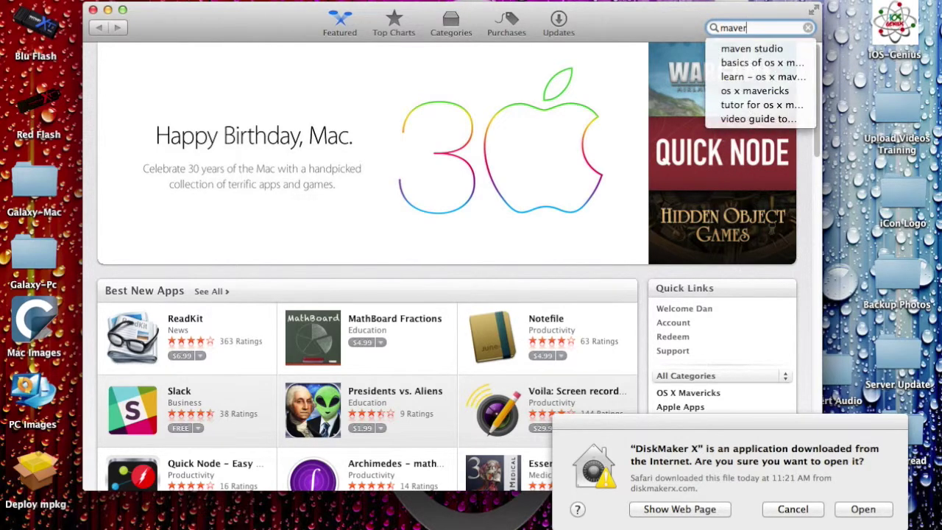
{"action": "type", "text": "icks"}
{"action": "key", "text": "Return"}
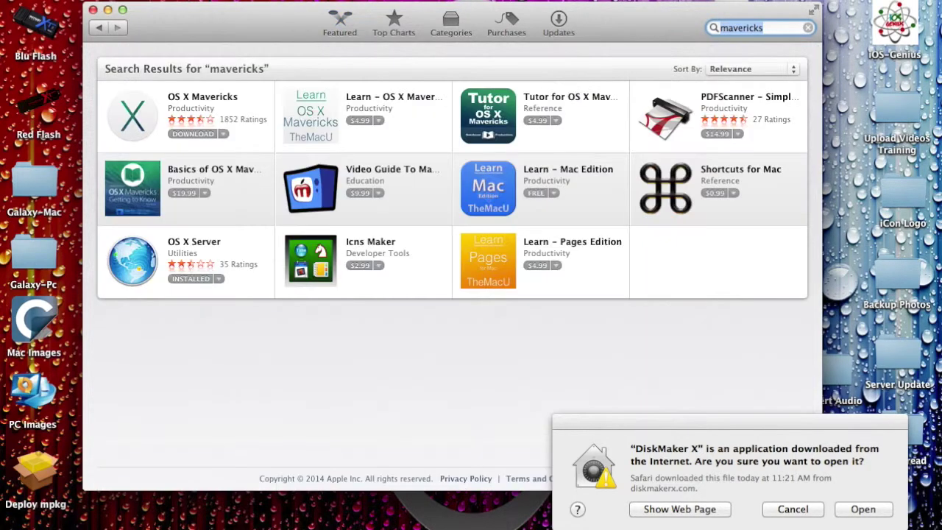
- Download OS X Mavericks, cancel the DiskMaker X warning, and close the App Store
{"action": "left_click", "coordinate": [191, 135]}
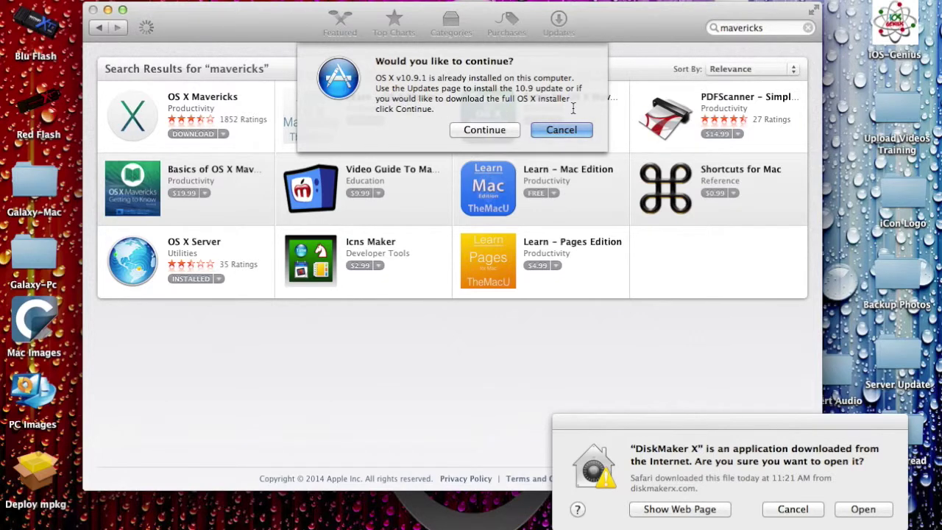
{"action": "left_click", "coordinate": [503, 130]}
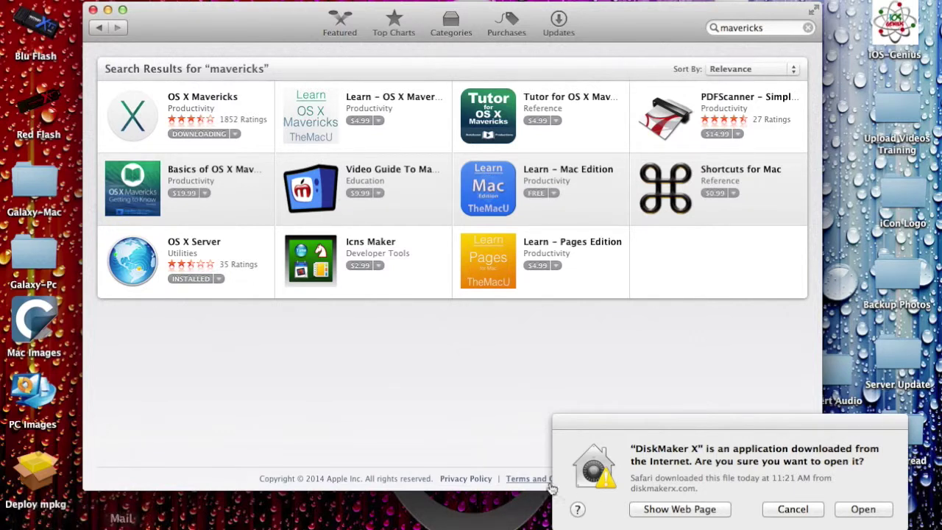
{"action": "left_click", "coordinate": [798, 511]}
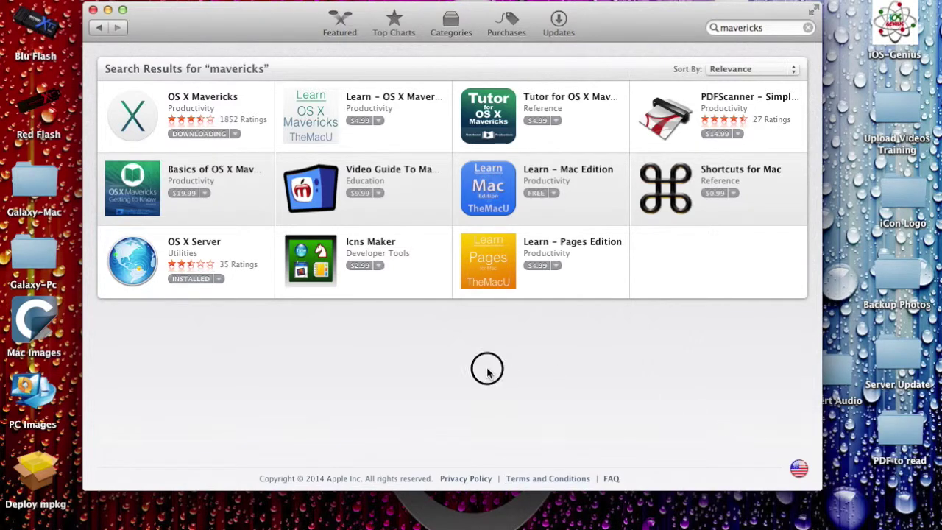
{"action": "left_click", "coordinate": [93, 11]}
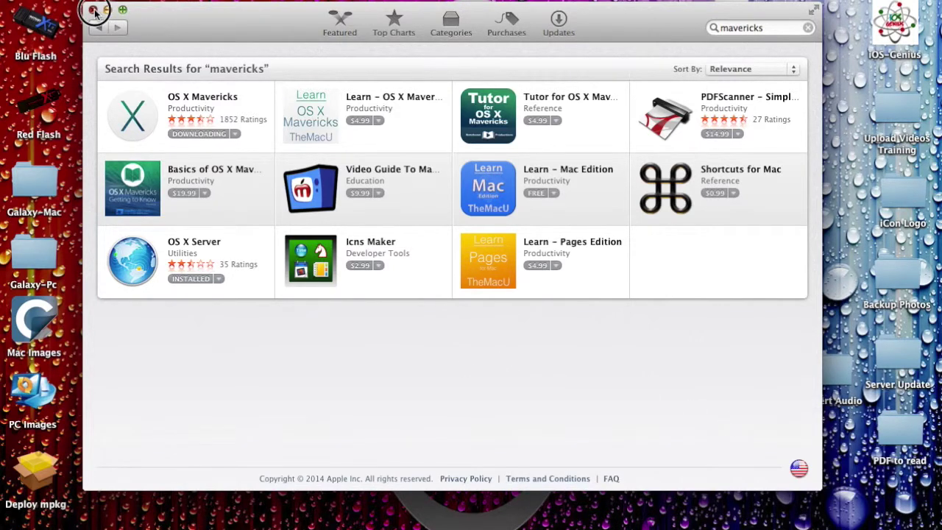
- Close the Finder Applications window and select the 10.9.1 drive on the desktop
{"action": "left_click", "coordinate": [139, 37]}
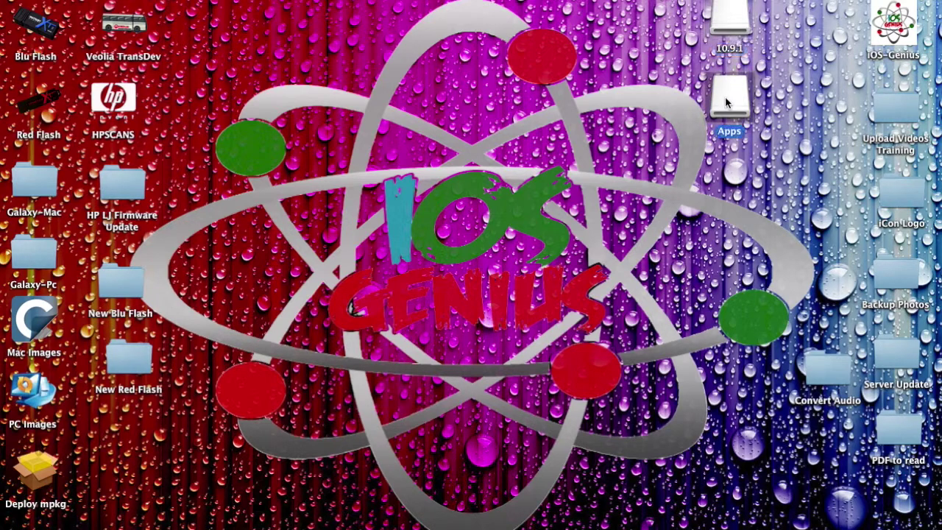
{"action": "left_click", "coordinate": [733, 22]}
{"action": "left_click", "coordinate": [743, 96]}
{"action": "left_click", "coordinate": [738, 18]}
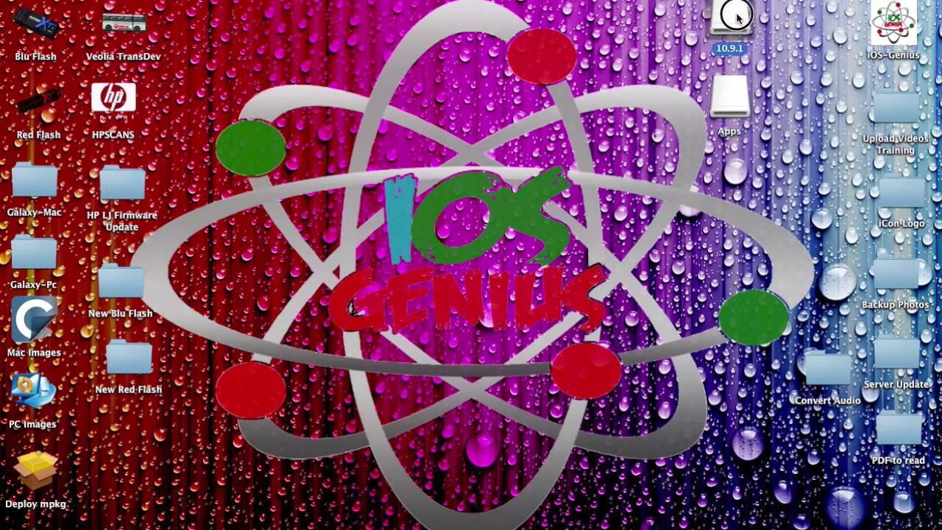
- Check the Get Info details of the 10.9.1 drive and the Apps volume, closing each
{"action": "key", "text": "super+i"}
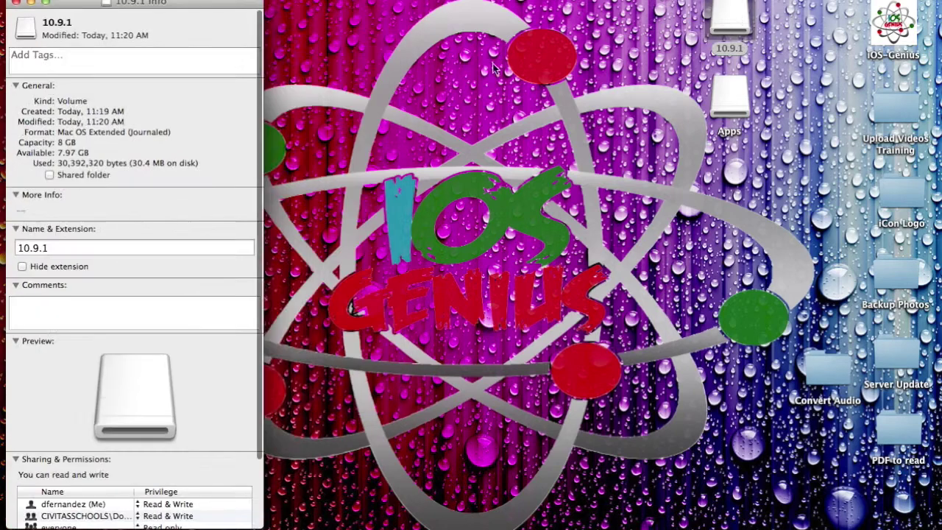
{"action": "left_click", "coordinate": [16, 6]}
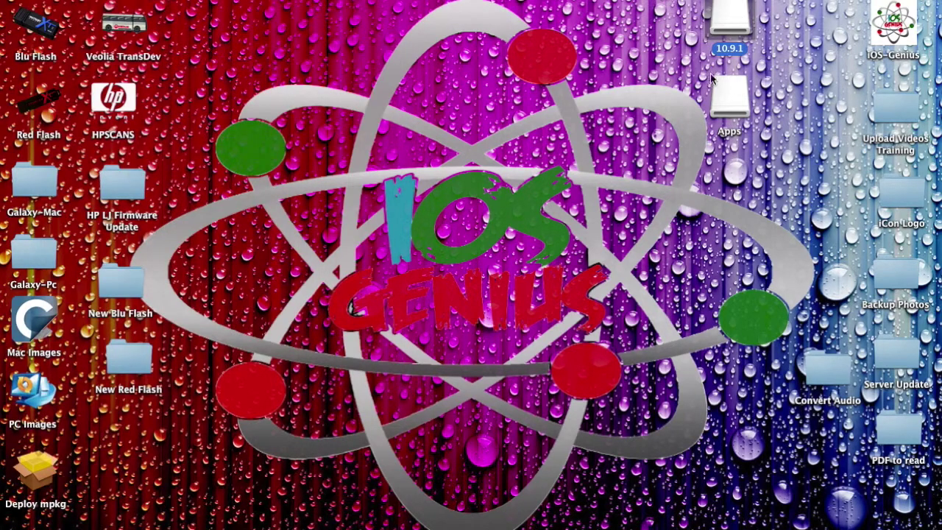
{"action": "left_click", "coordinate": [732, 101]}
{"action": "key", "text": "super+i"}
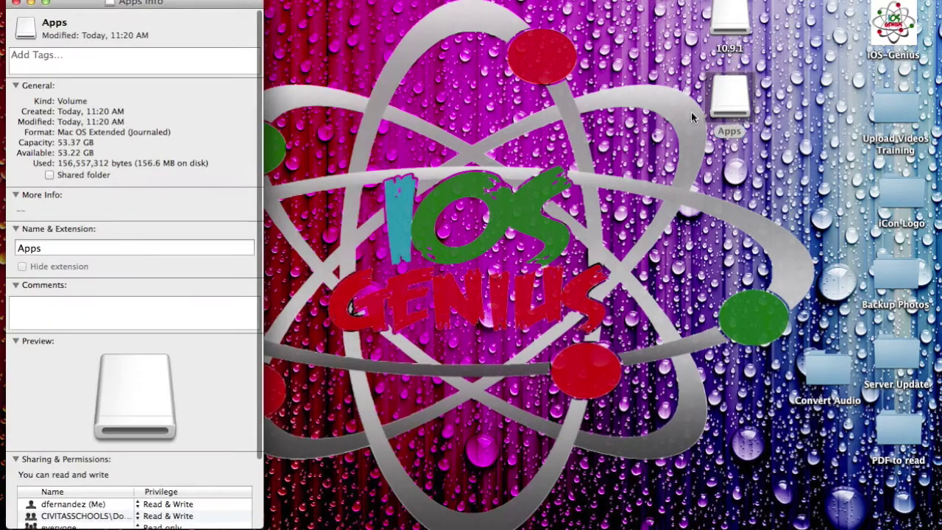
{"action": "left_click", "coordinate": [16, 5]}
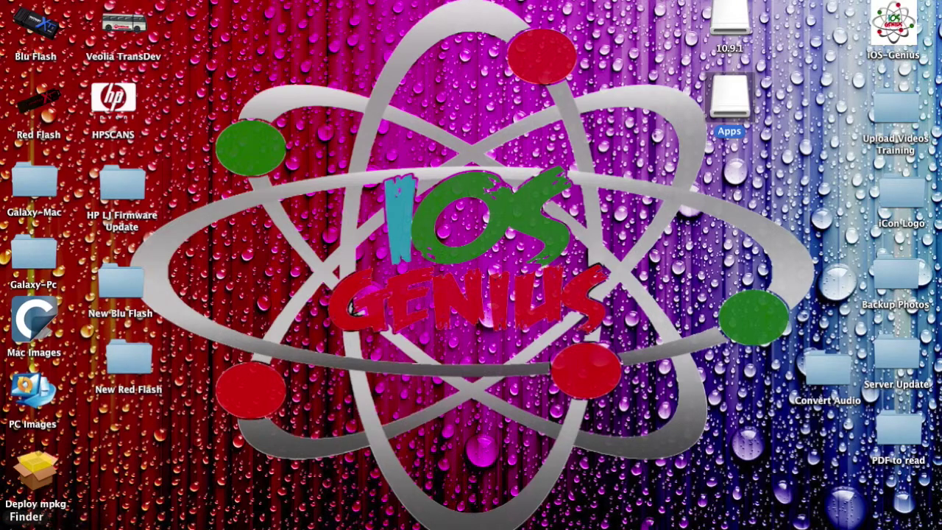
- In a new Finder window, go to Applications and select Install OS X Mavericks (5.31 GB)
{"action": "left_click", "coordinate": [26, 524]}
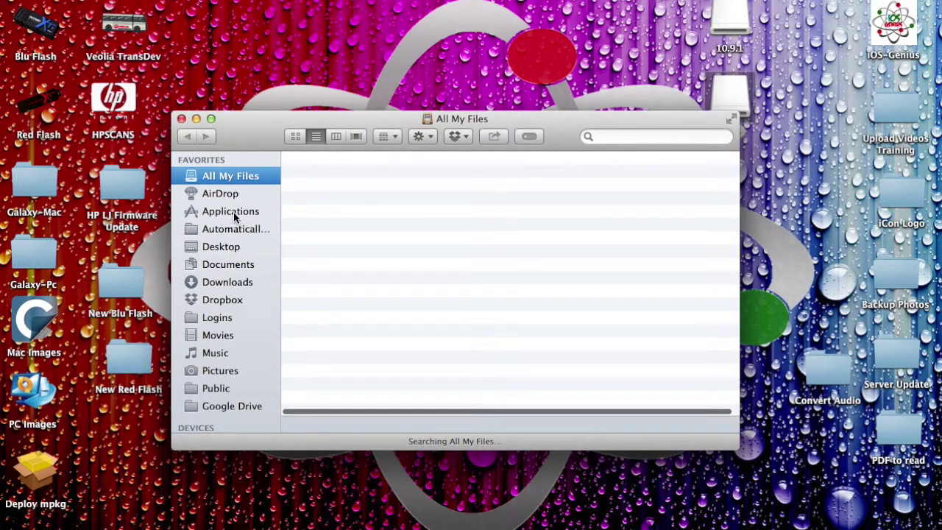
{"action": "key", "text": "super+shift+a"}
{"action": "scroll", "coordinate": [403, 324], "scroll_direction": "down", "scroll_amount": 5}
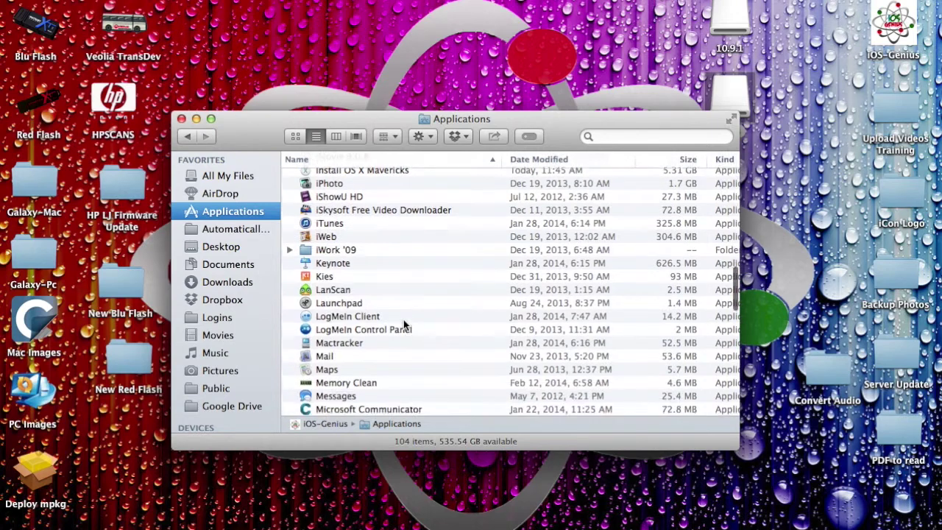
{"action": "scroll", "coordinate": [404, 320], "scroll_direction": "up", "scroll_amount": 1}
{"action": "left_click", "coordinate": [350, 188]}
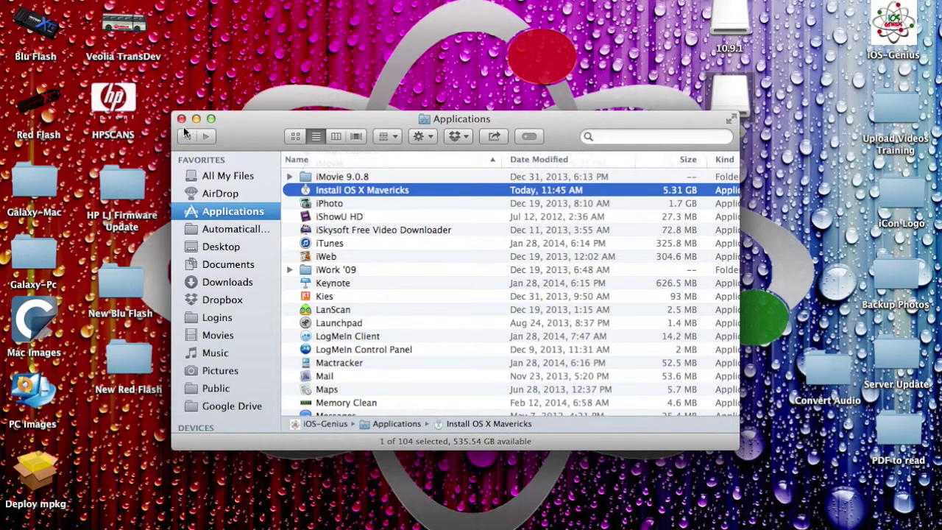
{"action": "scroll", "coordinate": [374, 282], "scroll_direction": "up", "scroll_amount": 10}
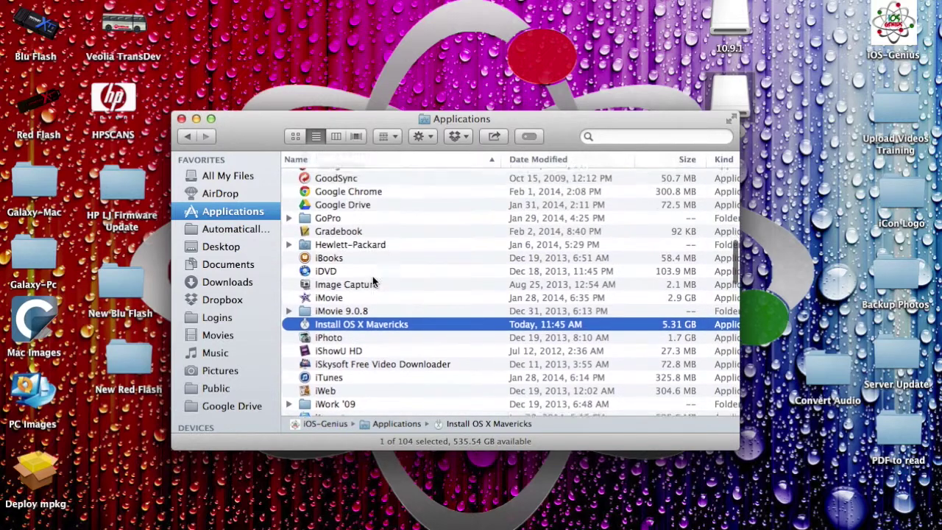
{"action": "scroll", "coordinate": [373, 282], "scroll_direction": "up", "scroll_amount": 4}
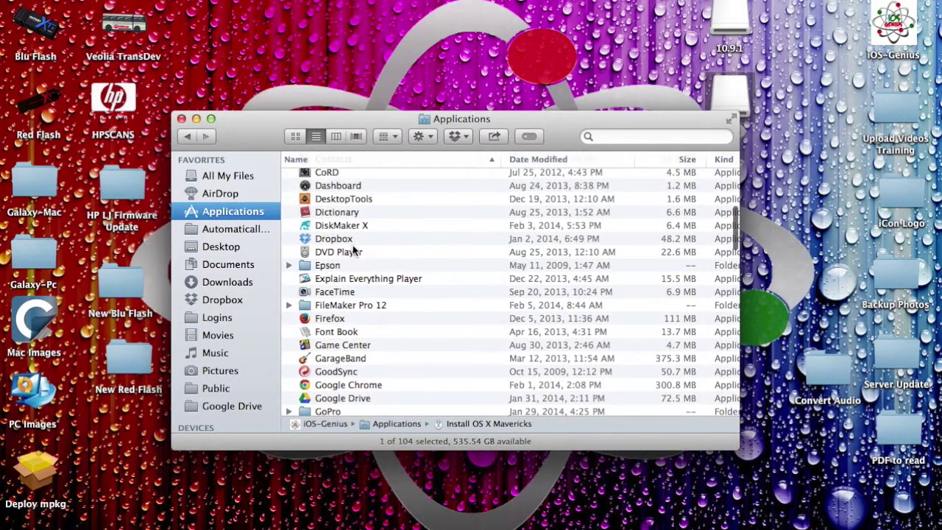
- Launch DiskMaker X, close the Finder window and choose to make a Mavericks (10.9) boot disk
{"action": "double_click", "coordinate": [343, 226]}
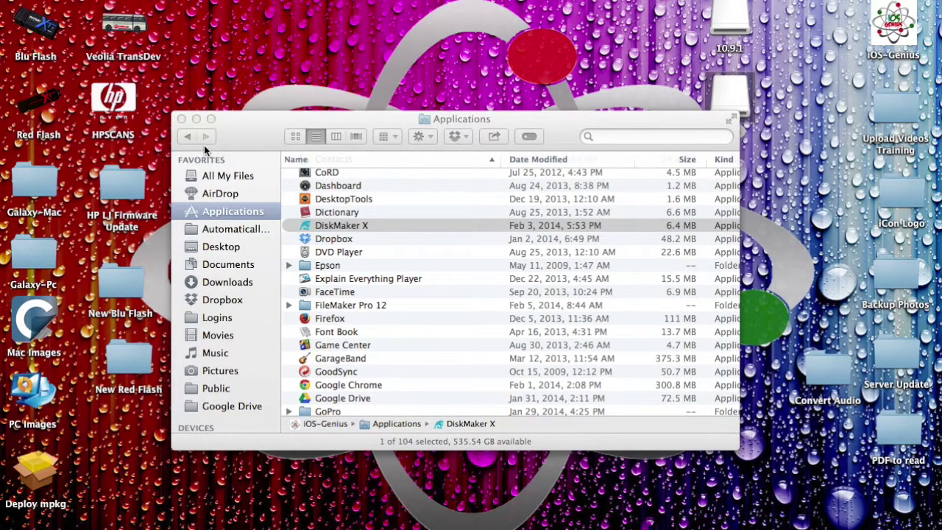
{"action": "left_click", "coordinate": [181, 117]}
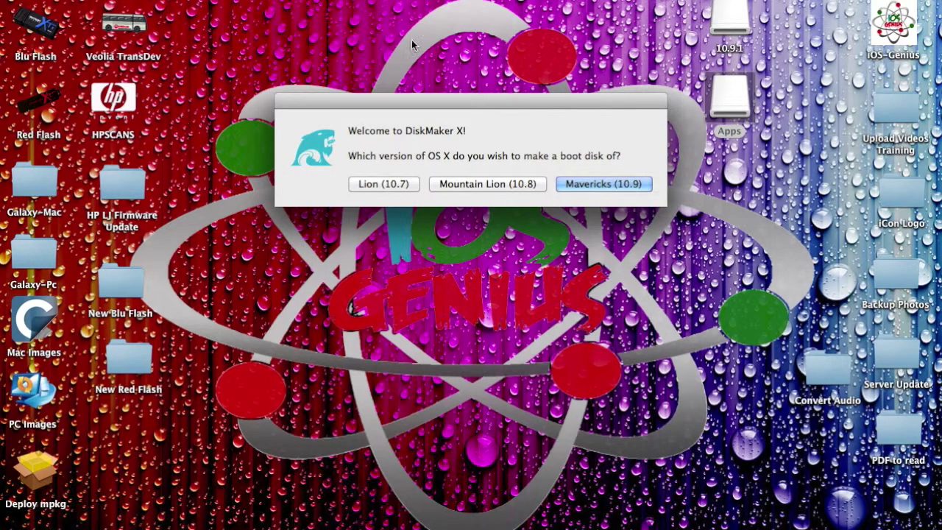
{"action": "left_click_drag", "start_coordinate": [505, 110], "coordinate": [497, 5]}
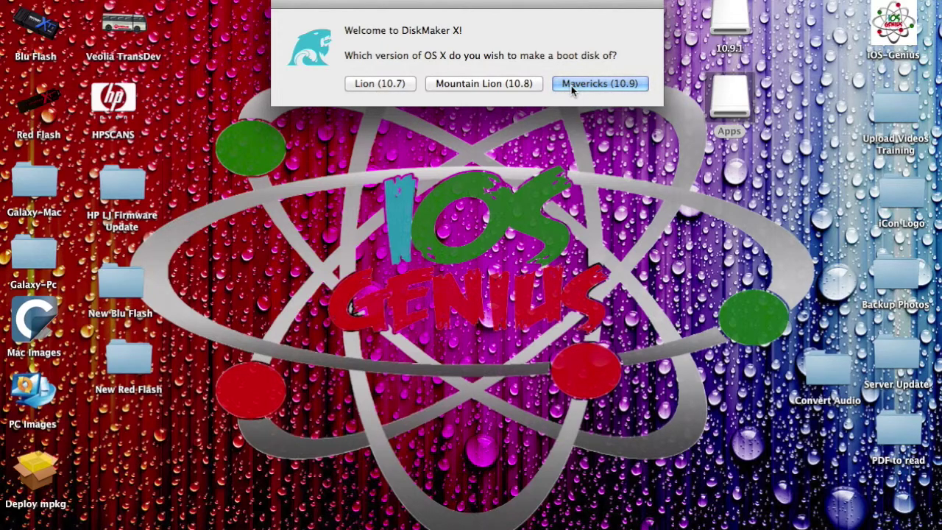
{"action": "left_click", "coordinate": [132, 190]}
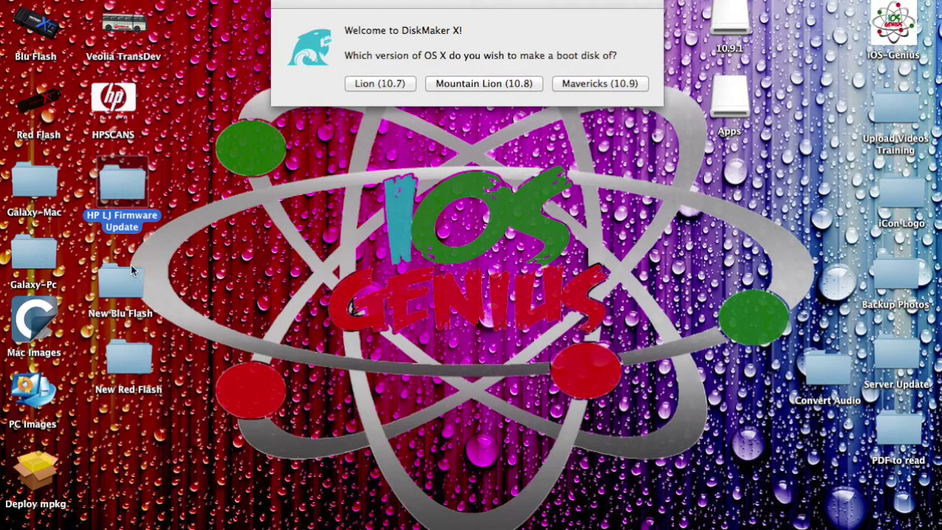
{"action": "left_click", "coordinate": [128, 287]}
{"action": "left_click", "coordinate": [128, 368]}
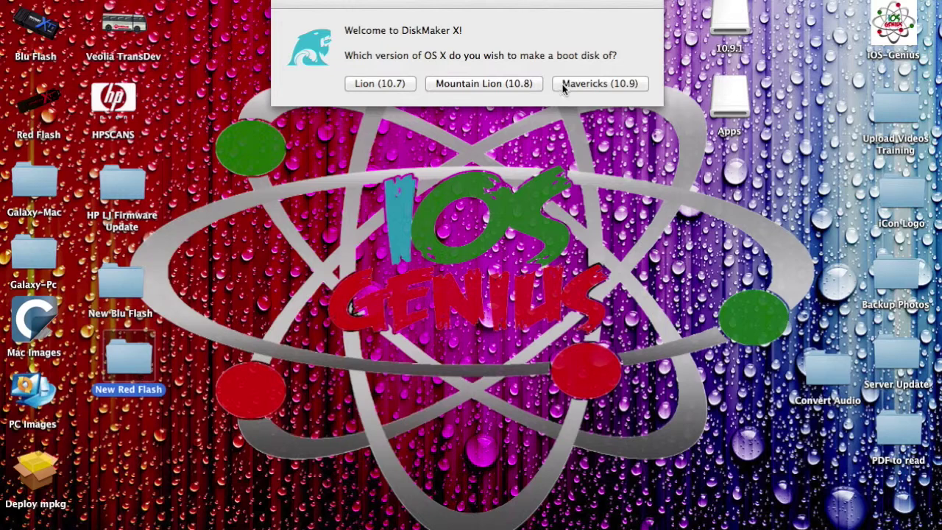
{"action": "left_click", "coordinate": [607, 84]}
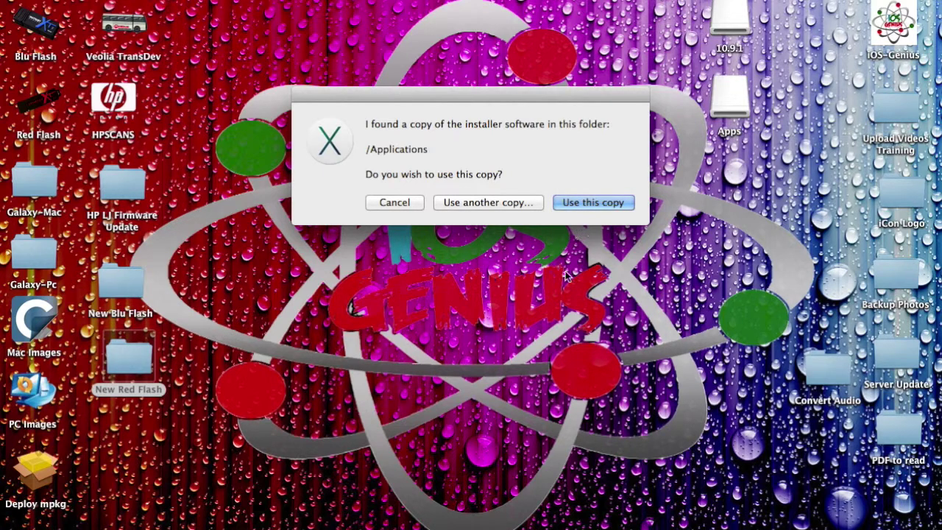
- Bring the installer question forward and choose 'Use this copy' for the /Applications installer
{"action": "left_click", "coordinate": [123, 361]}
{"action": "mouse_move", "coordinate": [123, 361]}
{"action": "left_mouse_down"}
{"action": "mouse_move", "coordinate": [139, 387]}
{"action": "mouse_move", "coordinate": [185, 391]}
{"action": "mouse_move", "coordinate": [125, 360]}
{"action": "left_mouse_up"}
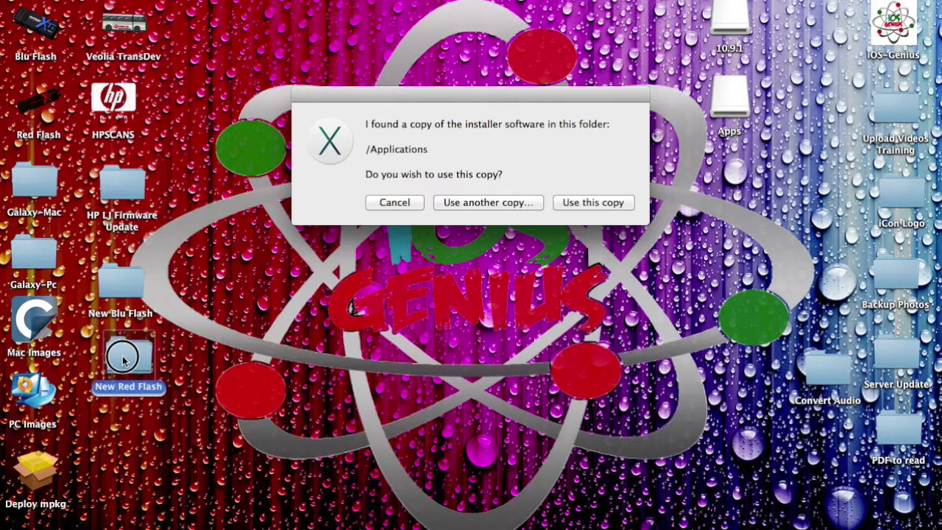
{"action": "left_click", "coordinate": [607, 181]}
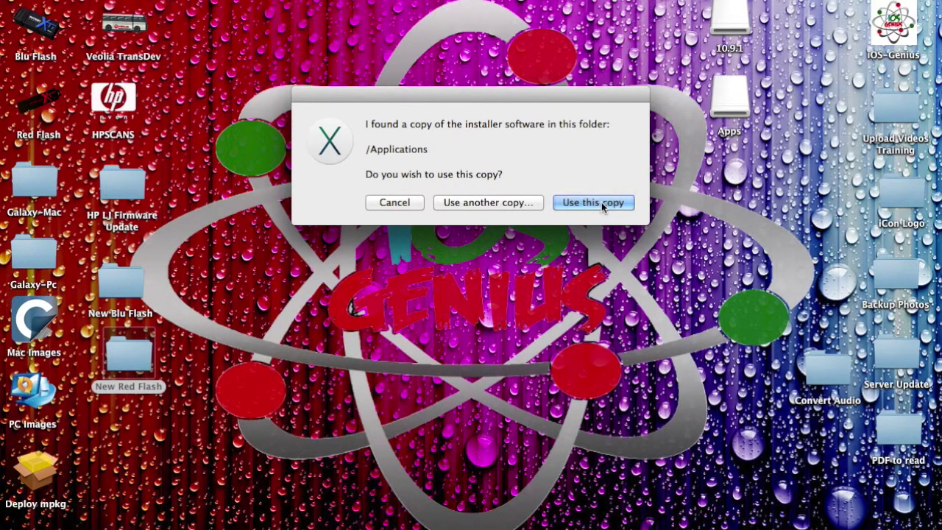
{"action": "left_click", "coordinate": [601, 203]}
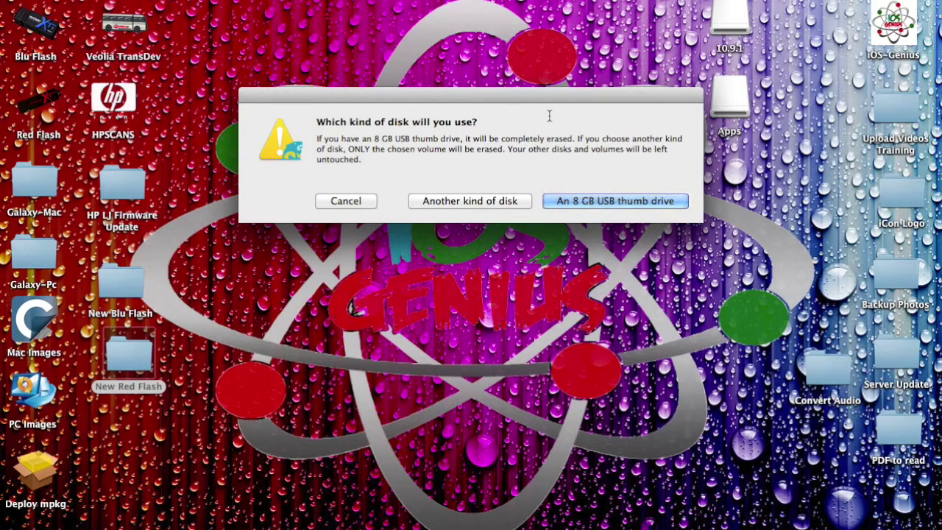
- Choose 'Another kind of disk' and pick 10.9.1 in the list of erasable disks
{"action": "left_click", "coordinate": [729, 29]}
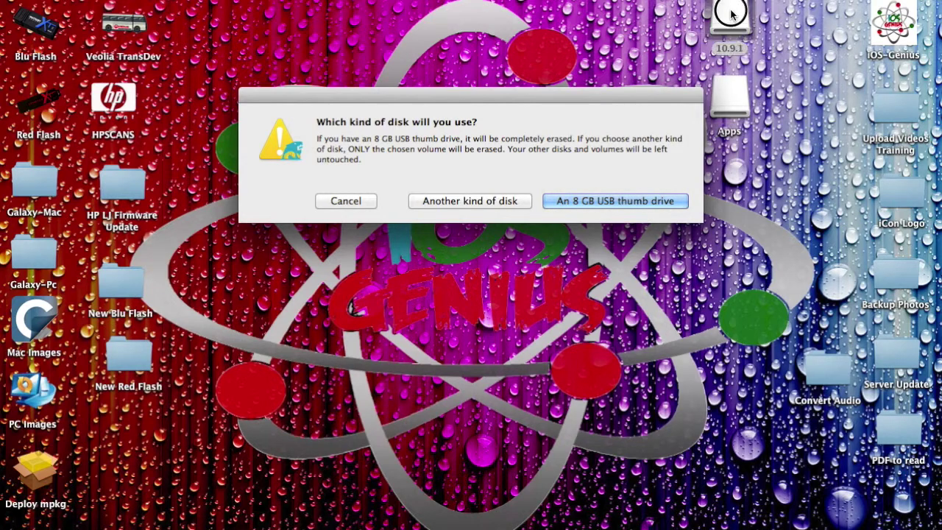
{"action": "left_click_drag", "start_coordinate": [660, 108], "coordinate": [616, 93]}
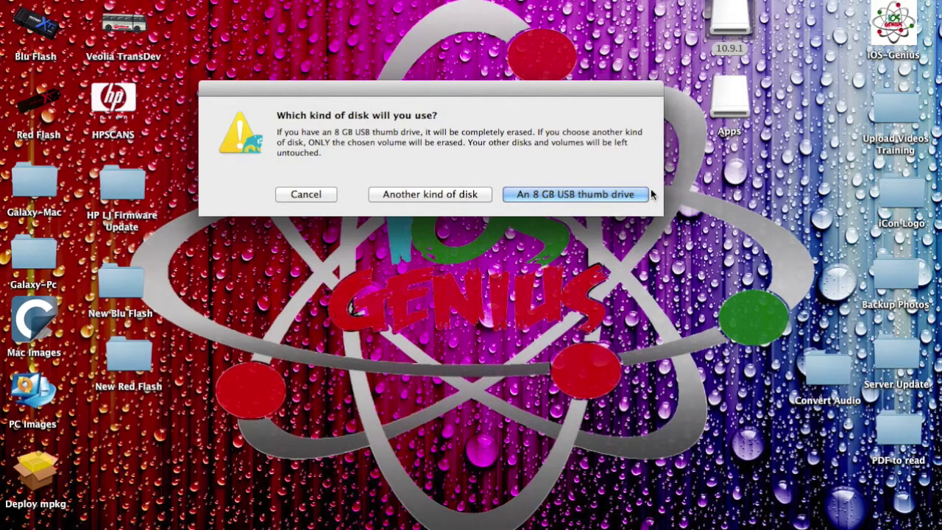
{"action": "left_click", "coordinate": [730, 96]}
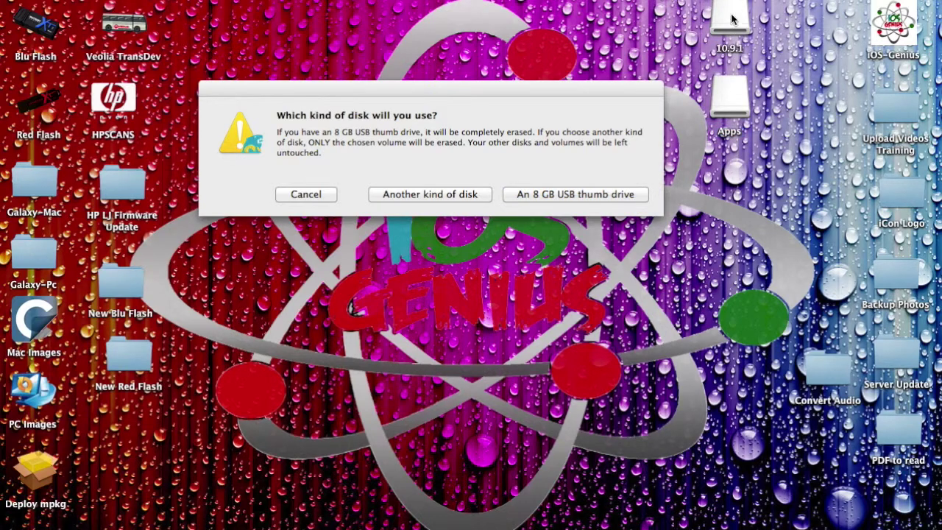
{"action": "left_click", "coordinate": [438, 191]}
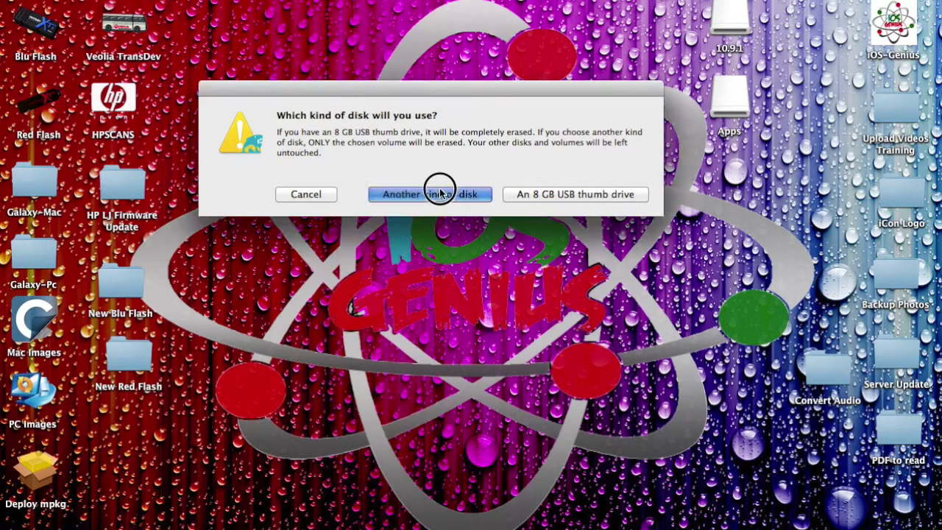
{"action": "left_click_drag", "start_coordinate": [453, 104], "coordinate": [379, 62]}
{"action": "left_click", "coordinate": [319, 120]}
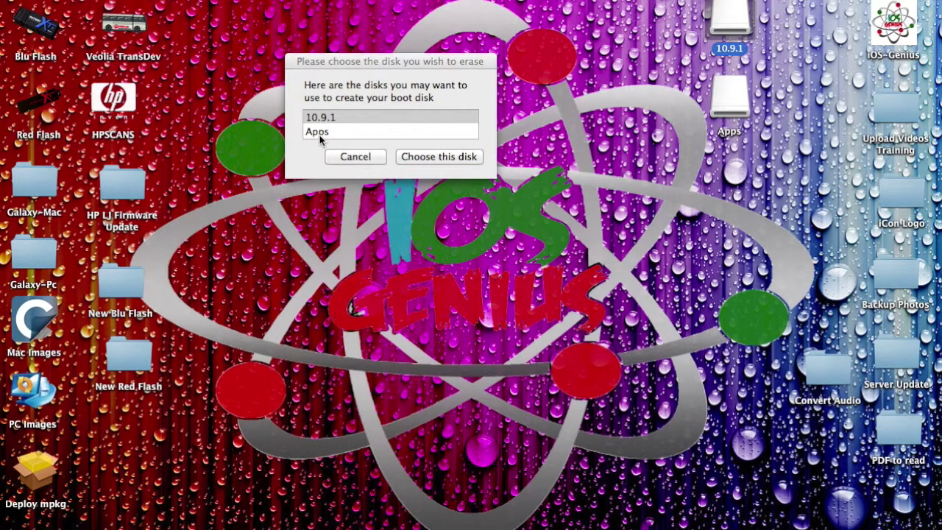
- Select the 10.9.1 volume in the disk list and confirm it as the disk to erase
{"action": "left_click", "coordinate": [353, 133]}
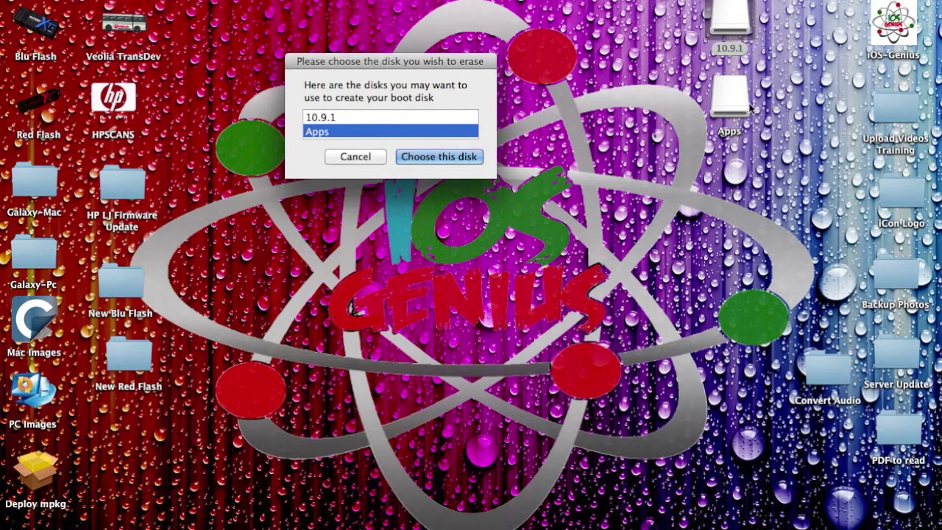
{"action": "left_click", "coordinate": [722, 104]}
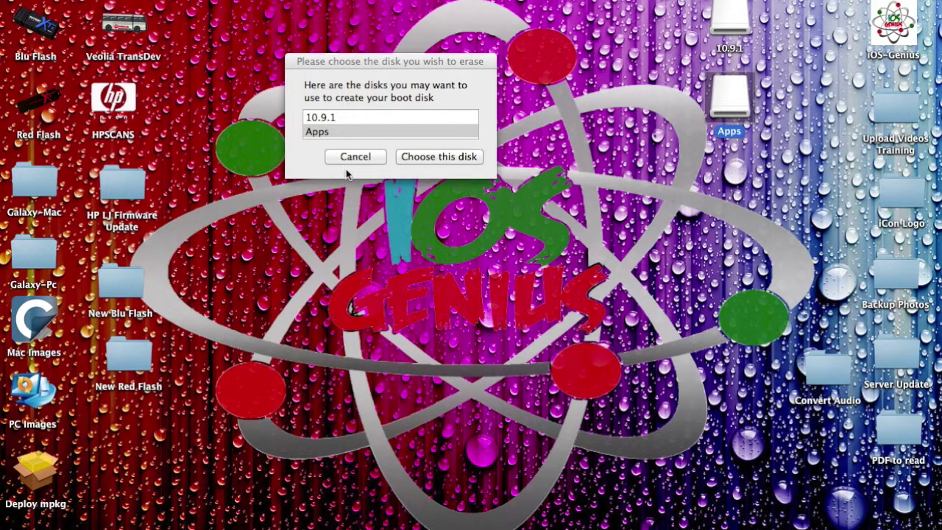
{"action": "left_click", "coordinate": [341, 118]}
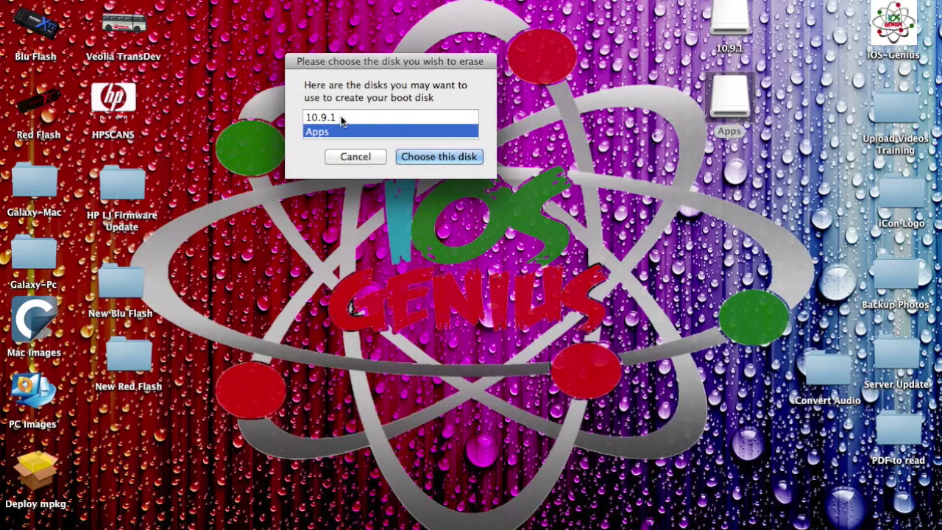
{"action": "left_click", "coordinate": [342, 118]}
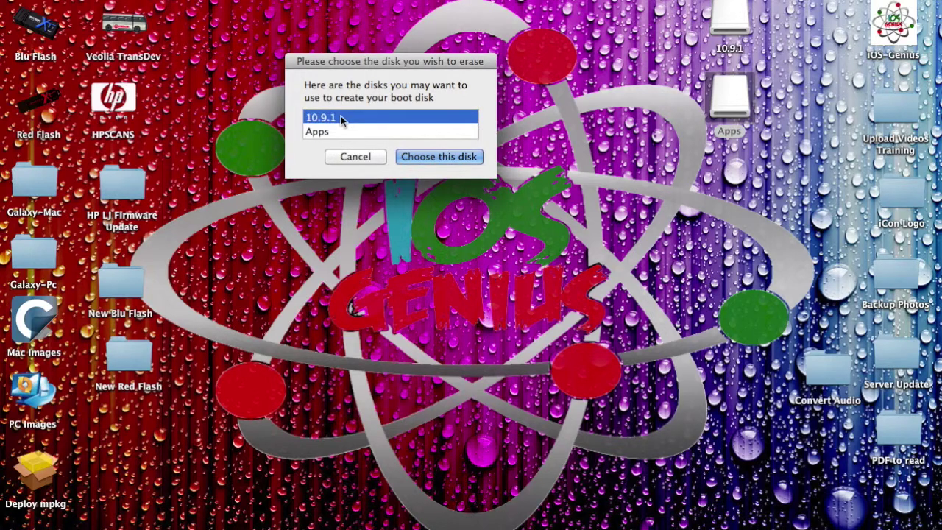
{"action": "left_click", "coordinate": [443, 158]}
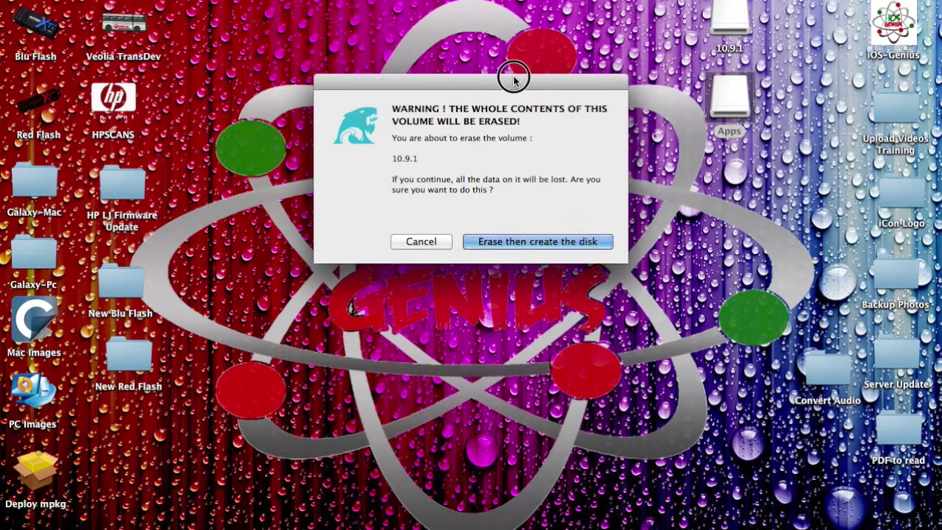
{"action": "left_click_drag", "start_coordinate": [514, 79], "coordinate": [421, 10]}
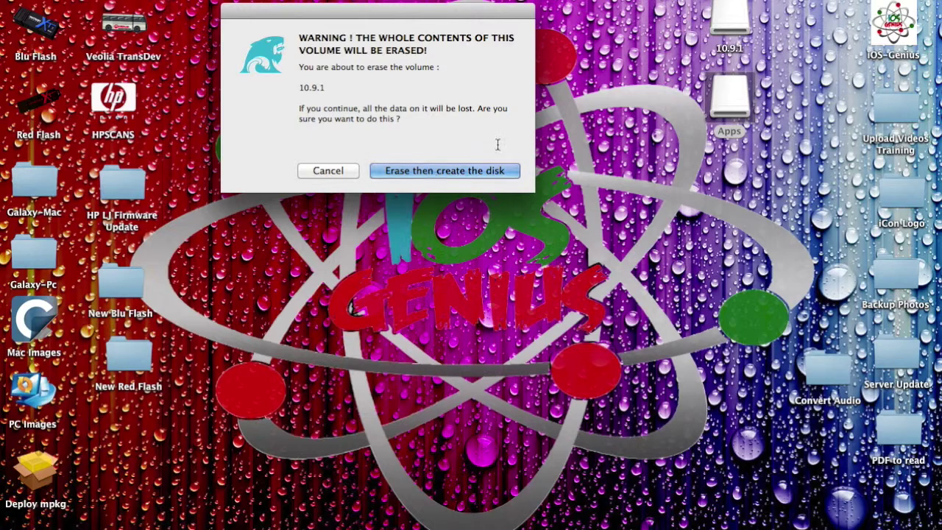
- Check the 10.9.1 drive's contents, then confirm 'Erase then create the disk'
{"action": "double_click", "coordinate": [729, 23]}
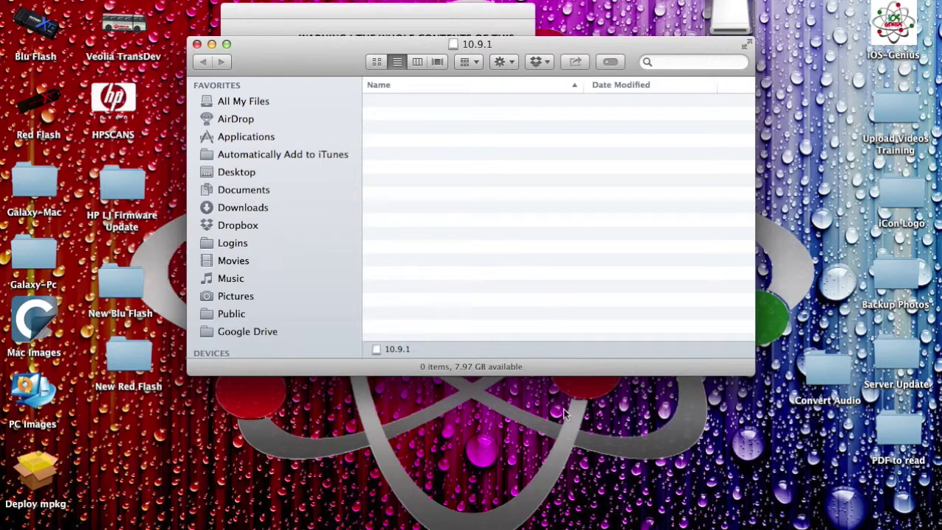
{"action": "left_click", "coordinate": [197, 45]}
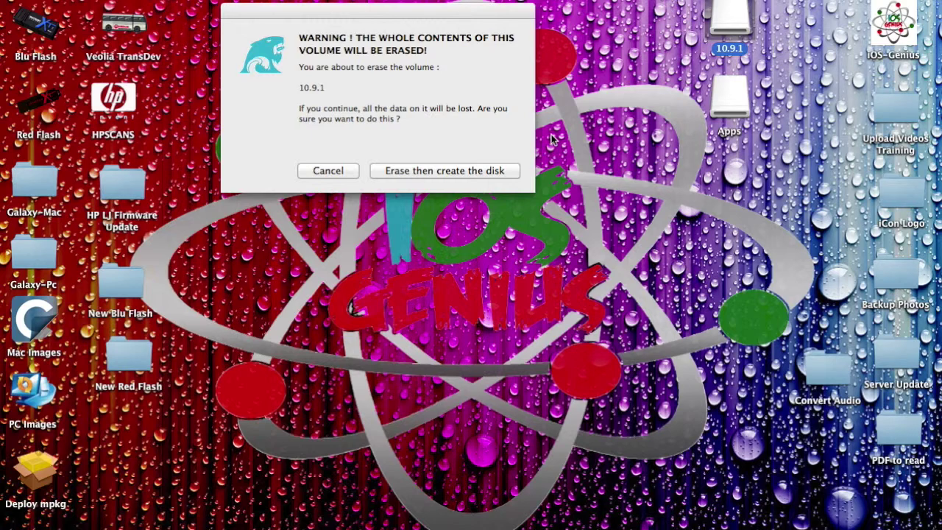
{"action": "left_click", "coordinate": [449, 171]}
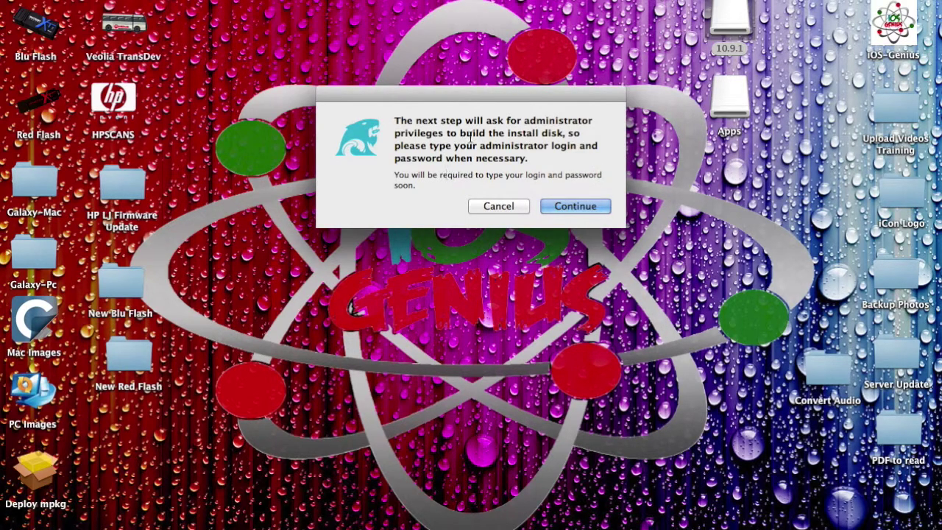
- Move the administrator-privileges notice to the top of the screen and click Continue
{"action": "left_click_drag", "start_coordinate": [510, 94], "coordinate": [425, 4]}
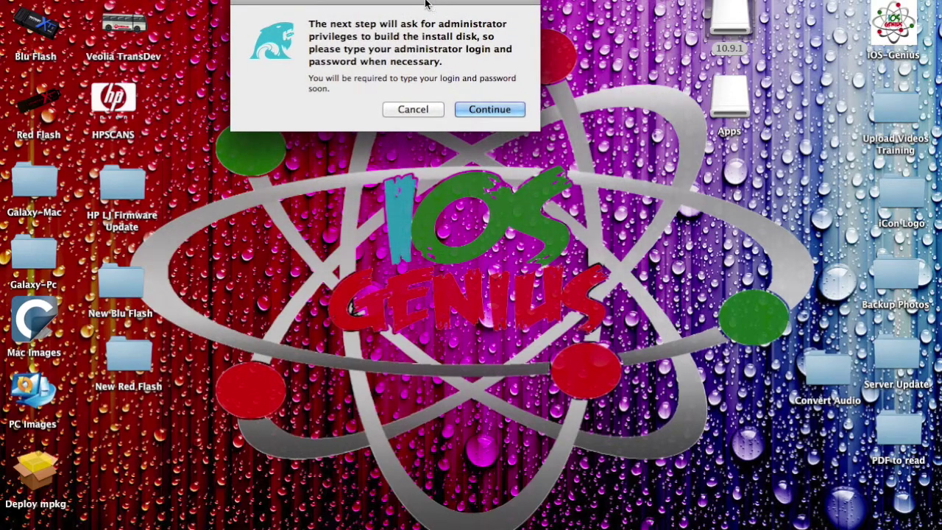
{"action": "left_click", "coordinate": [495, 109]}
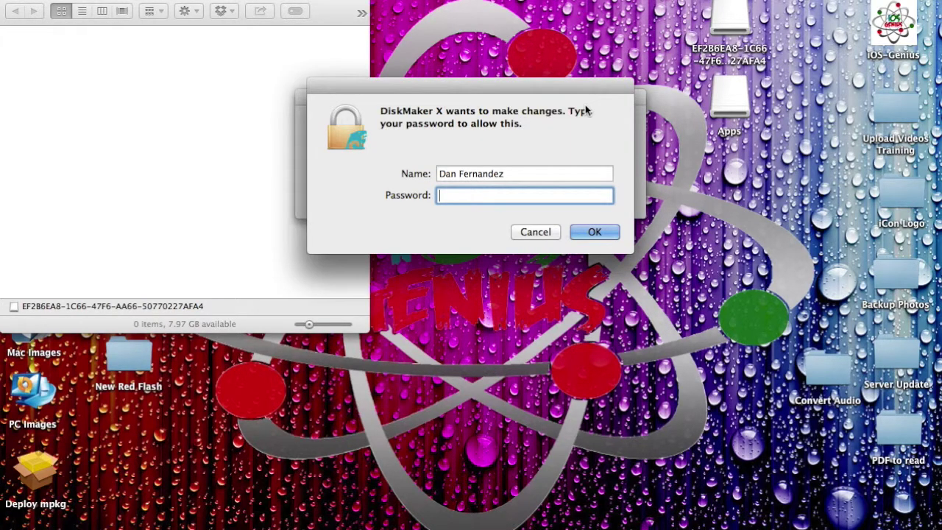
- Enter the administrator password in the authorization dialog to authorize the build
{"action": "left_click_drag", "start_coordinate": [575, 88], "coordinate": [568, 240]}
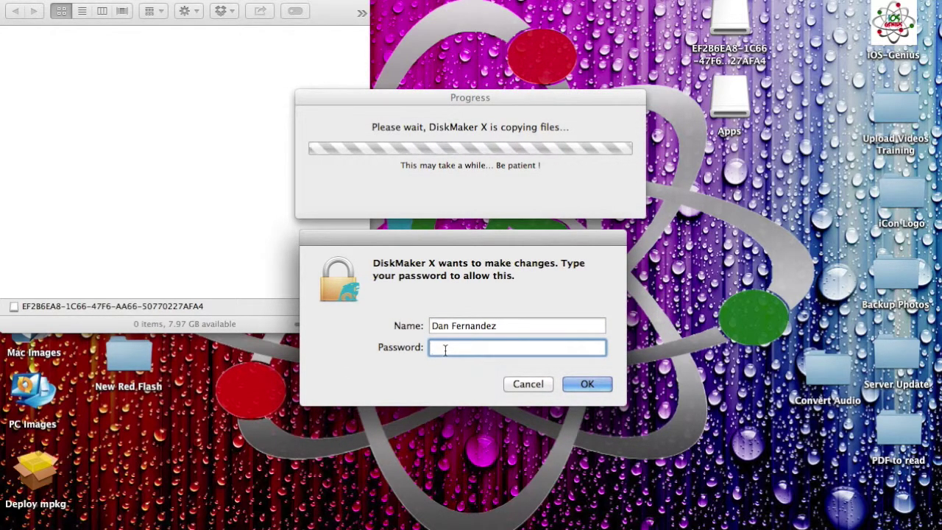
{"action": "type", "text": "••••"}
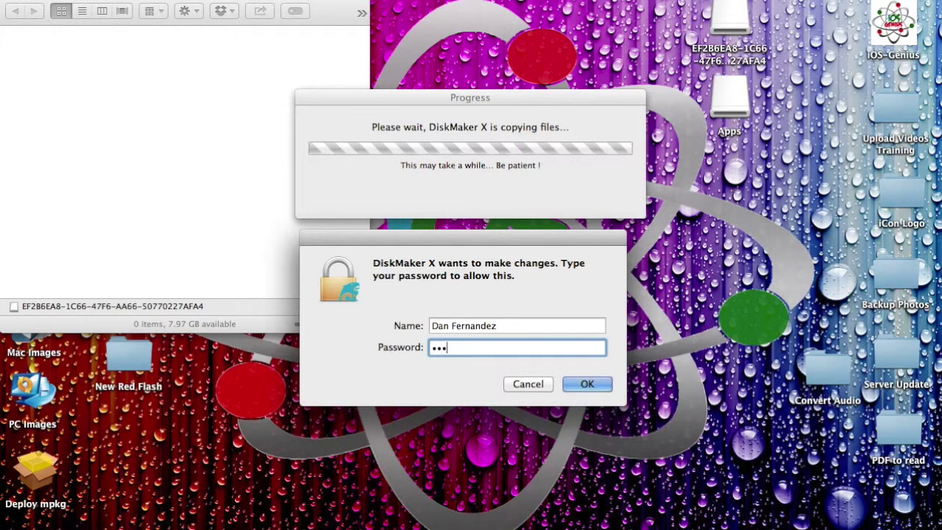
{"action": "type", "text": "•••••"}
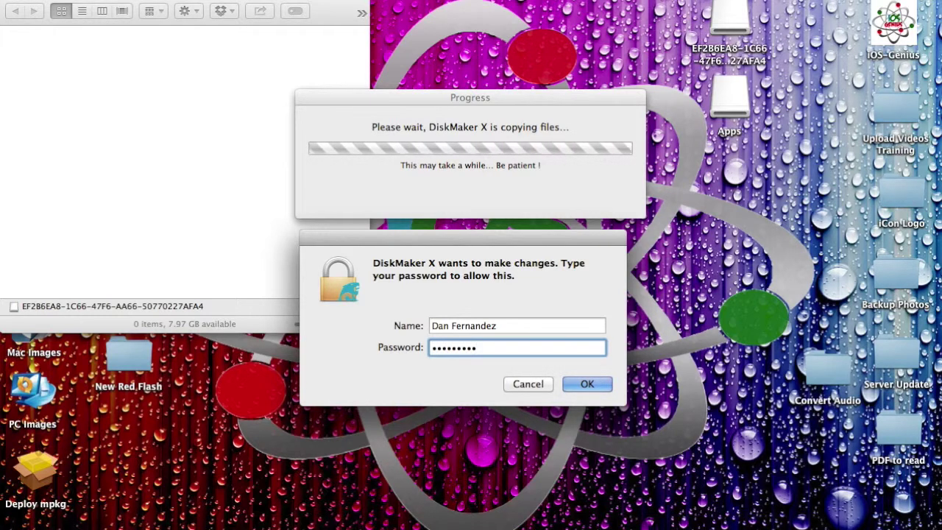
{"action": "key", "text": "Return"}
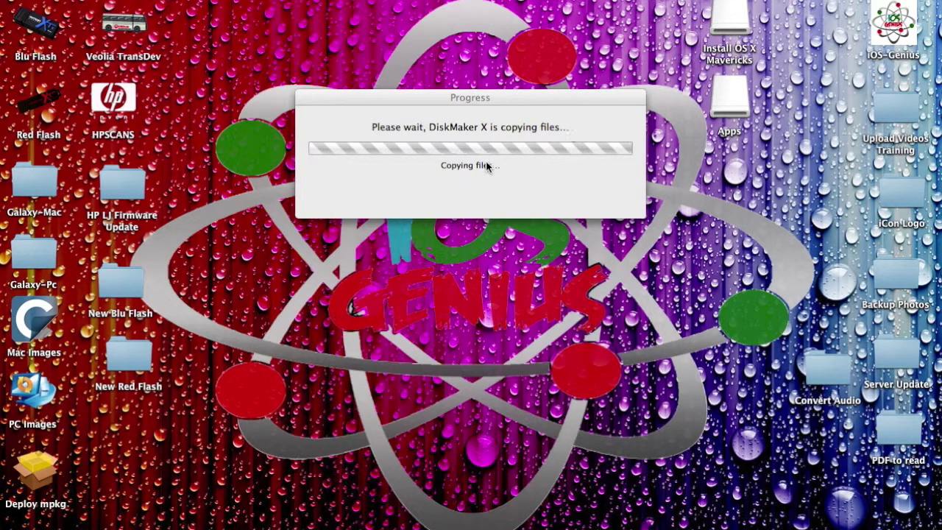
- Open the new Install OS X Mavericks volume to inspect it, then close it and move the progress window down
{"action": "left_click", "coordinate": [735, 19]}
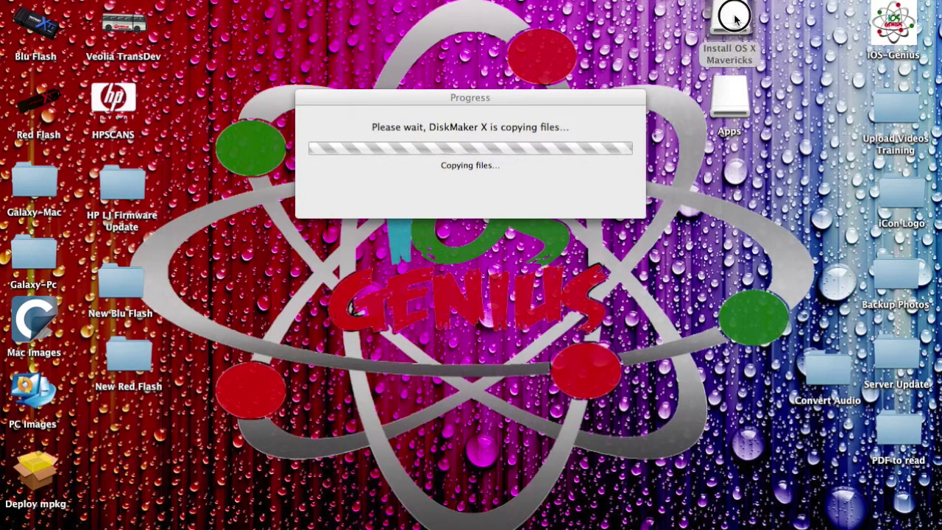
{"action": "double_click", "coordinate": [735, 19]}
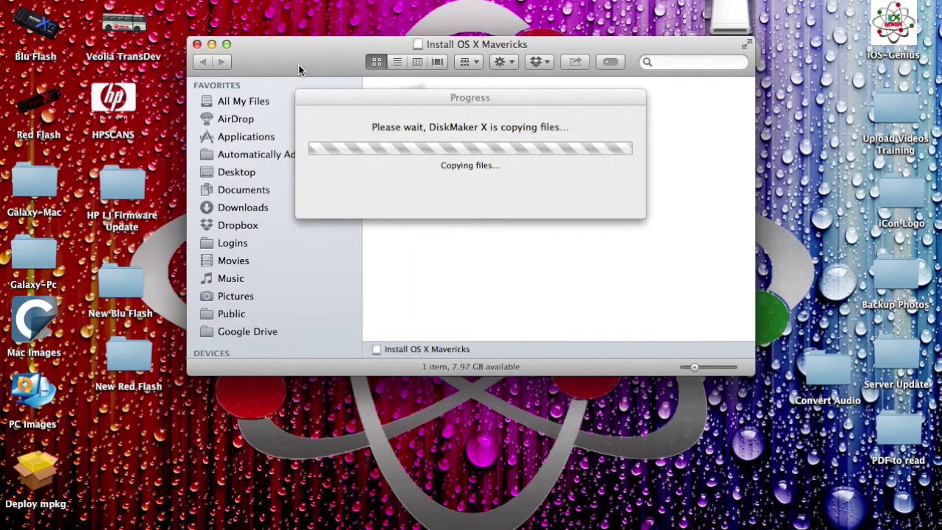
{"action": "left_click_drag", "start_coordinate": [299, 46], "coordinate": [171, 261]}
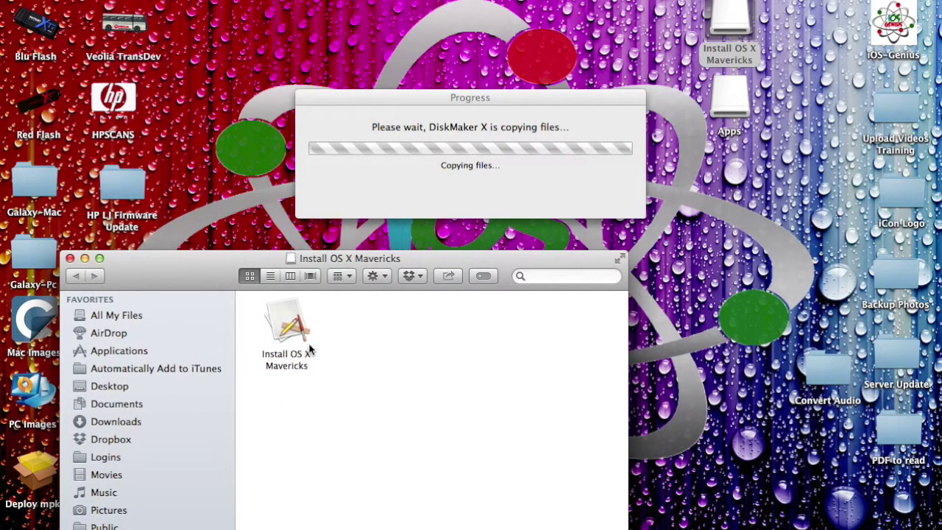
{"action": "left_click", "coordinate": [70, 260]}
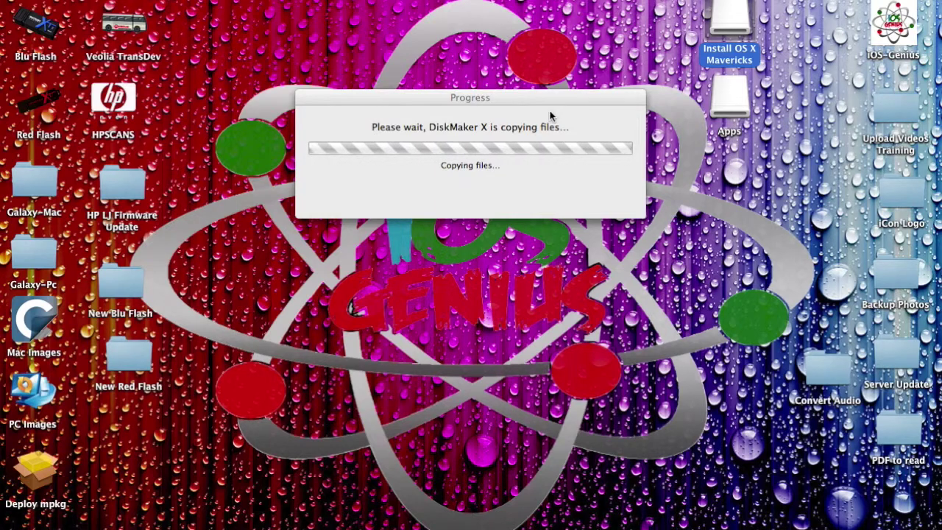
{"action": "left_click_drag", "start_coordinate": [547, 101], "coordinate": [547, 372]}
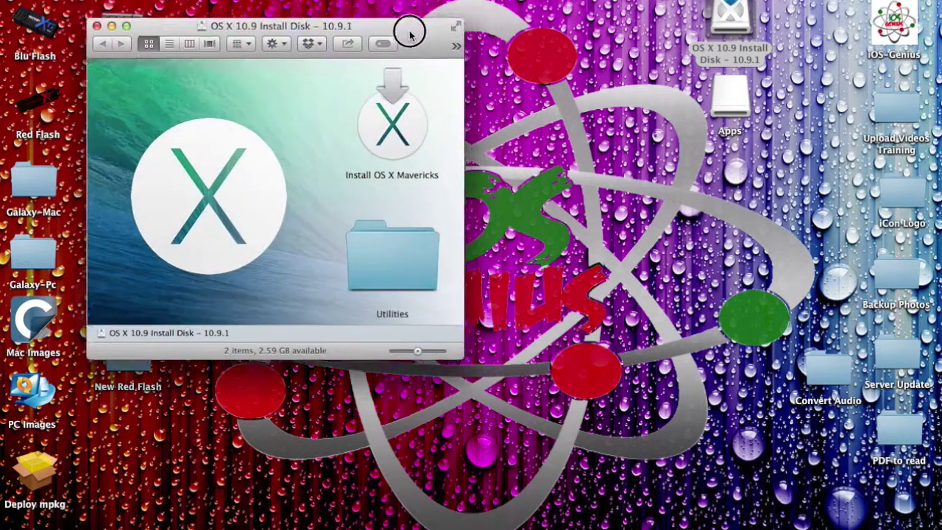
- Reposition the OS X 10.9 Install Disk window and open its Utilities folder
{"action": "left_click_drag", "start_coordinate": [400, 25], "coordinate": [338, 3]}
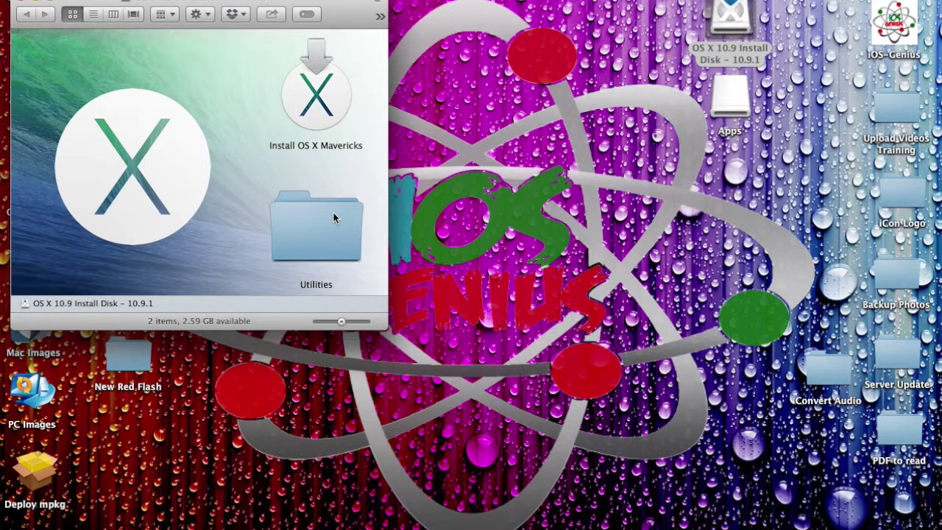
{"action": "double_click", "coordinate": [307, 226]}
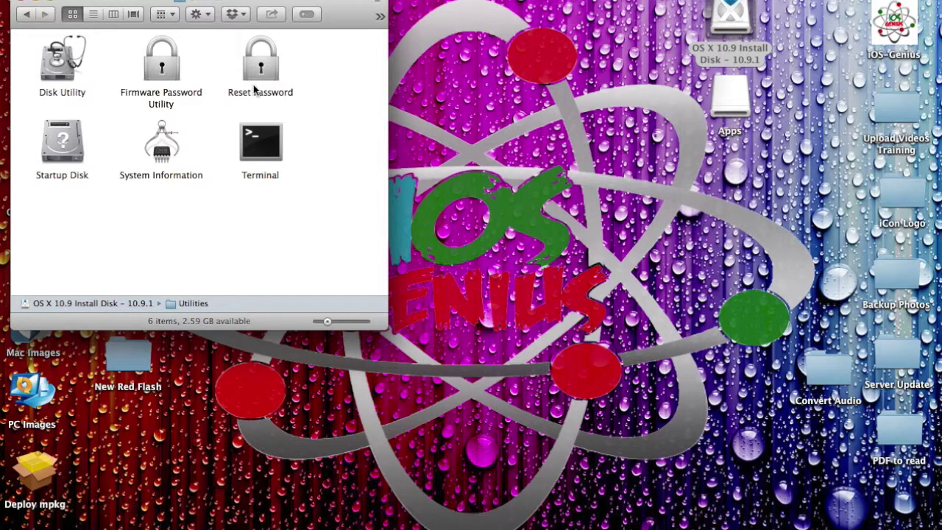
- Try launching Reset Password, dismiss the cannot-open alert, and quit DiskMaker X's boot-disk-ready message
{"action": "double_click", "coordinate": [263, 72]}
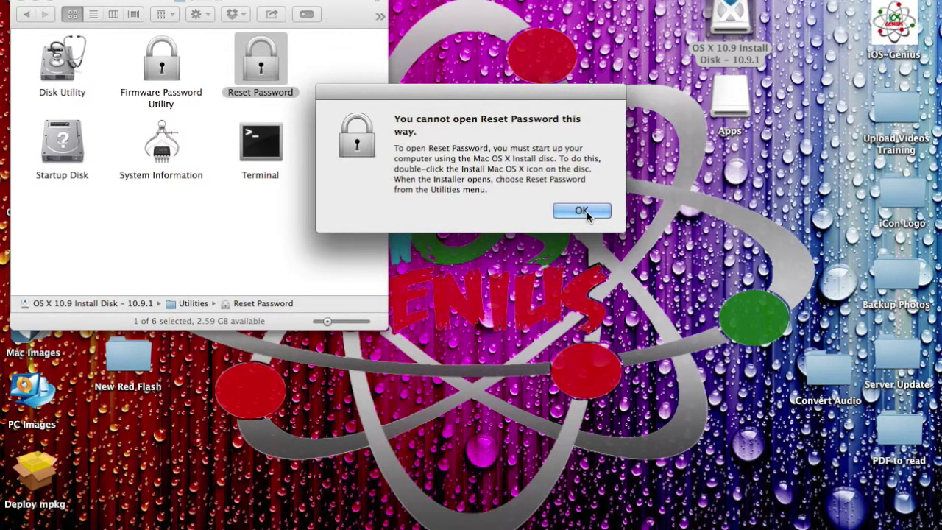
{"action": "left_click", "coordinate": [581, 211]}
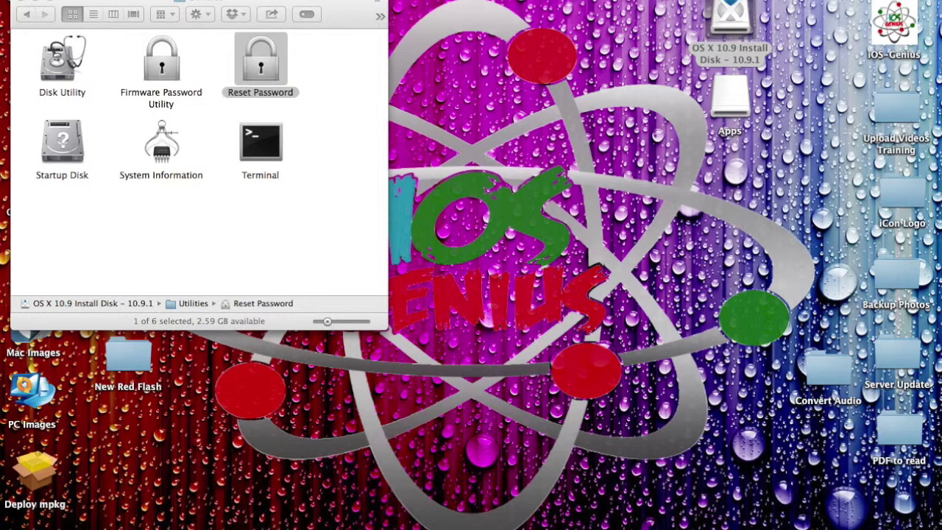
{"action": "left_click_drag", "start_coordinate": [478, 52], "coordinate": [461, 149]}
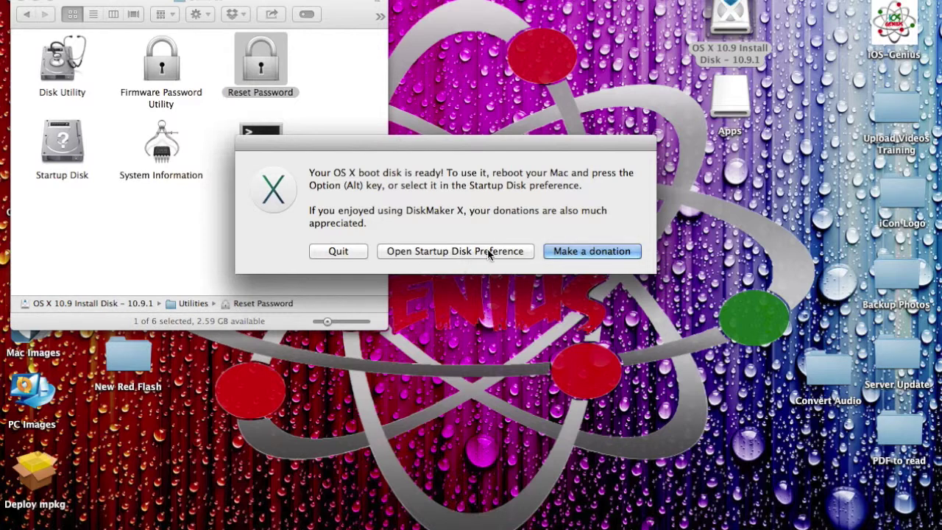
{"action": "left_click", "coordinate": [332, 251]}
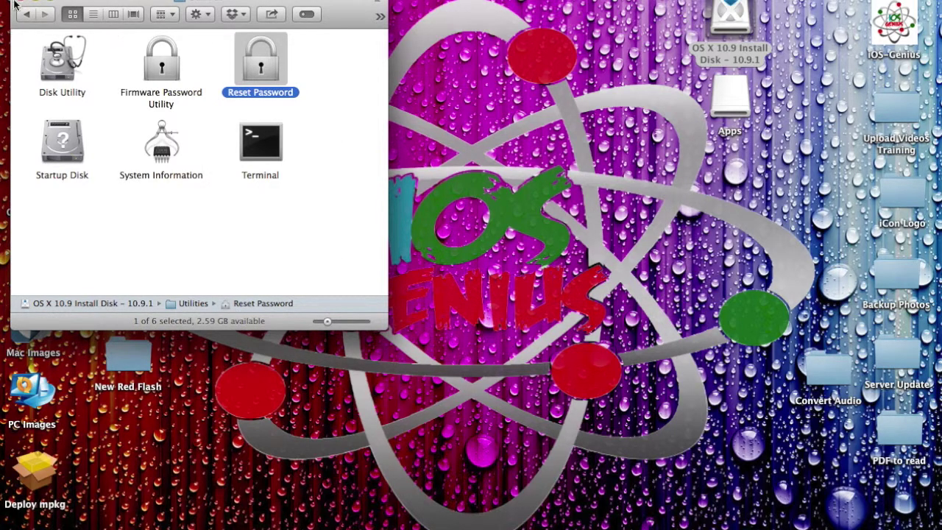
- Close the Utilities window and rearrange the Apps and OS X install disk icons on the desktop
{"action": "left_click", "coordinate": [18, 1]}
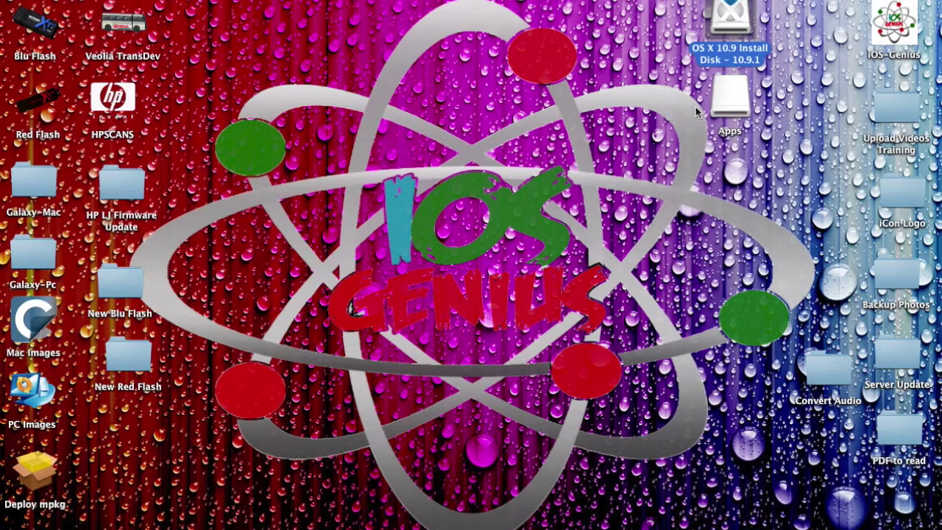
{"action": "left_click", "coordinate": [733, 104]}
{"action": "left_click_drag", "start_coordinate": [733, 103], "coordinate": [599, 15]}
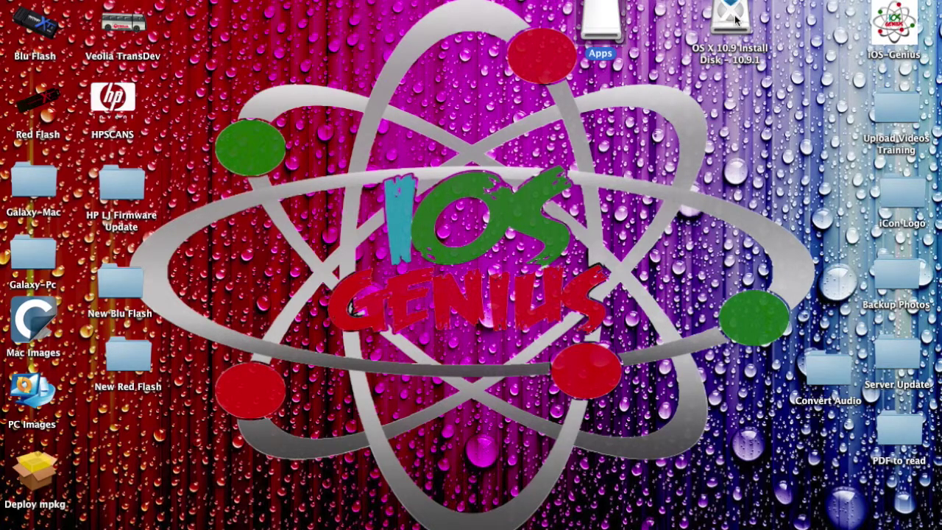
{"action": "left_click_drag", "start_coordinate": [736, 21], "coordinate": [639, 117]}
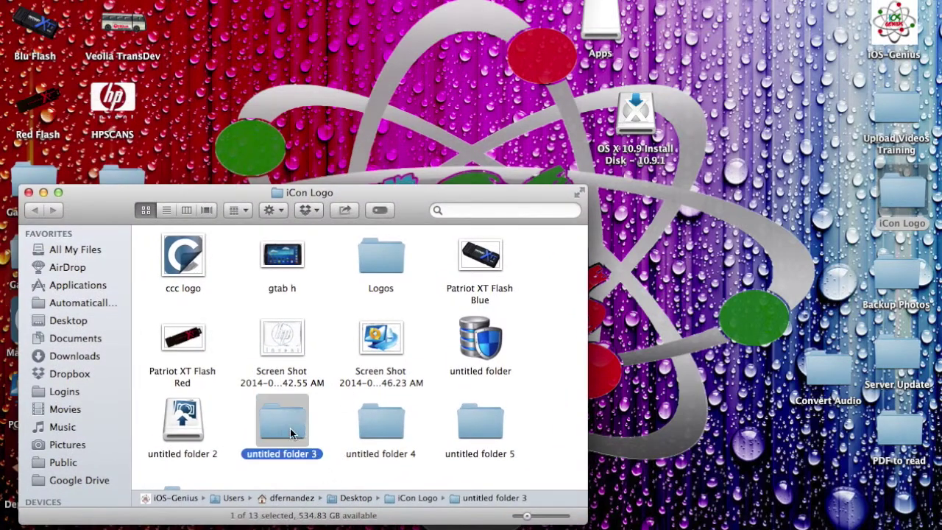
- Copy the OS X 10.9 Install Disk's icon from its info window
{"action": "left_click", "coordinate": [631, 120]}
{"action": "key", "text": "super+i"}
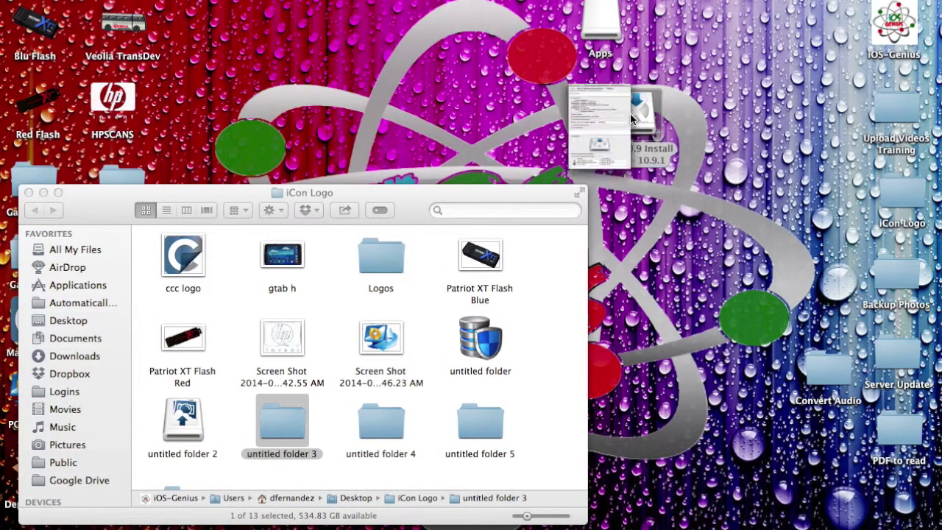
{"action": "left_click", "coordinate": [27, 28]}
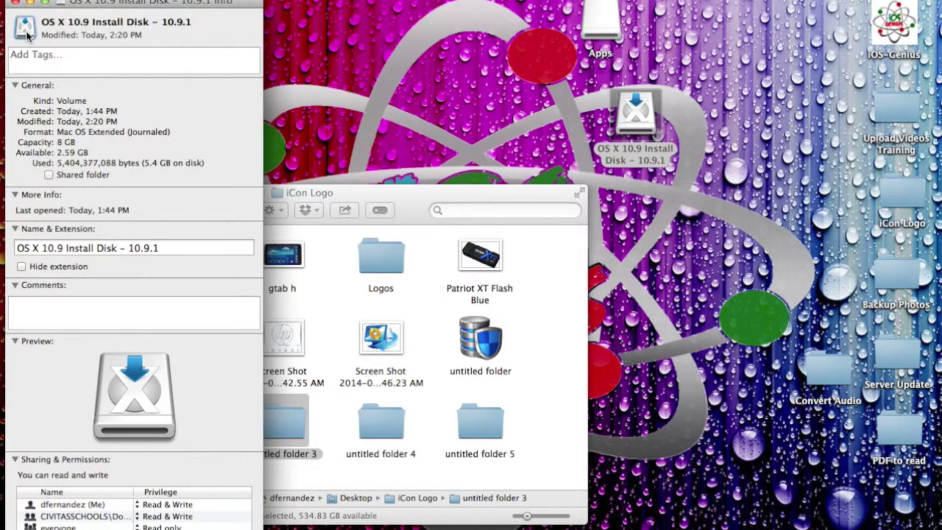
- Paste the install disk icon onto untitled folder 3 and close the windows
{"action": "left_click", "coordinate": [417, 206]}
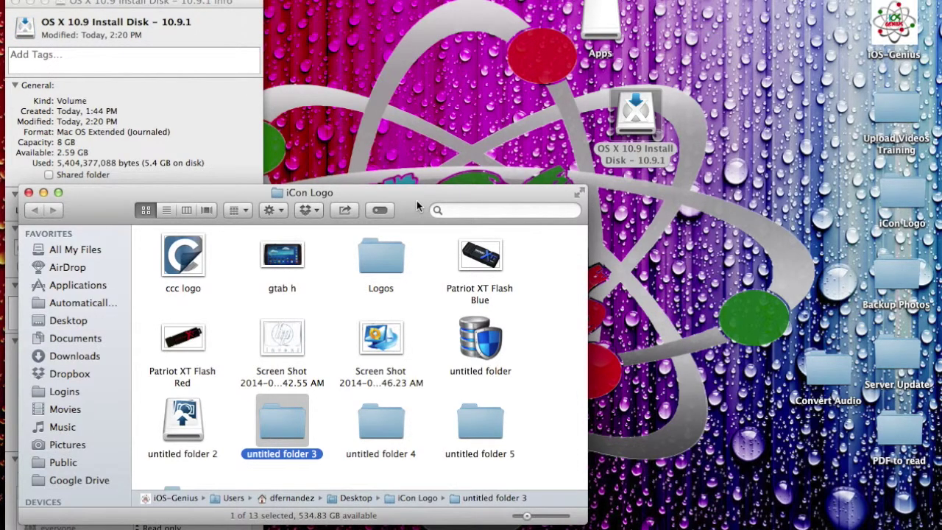
{"action": "left_click", "coordinate": [332, 416]}
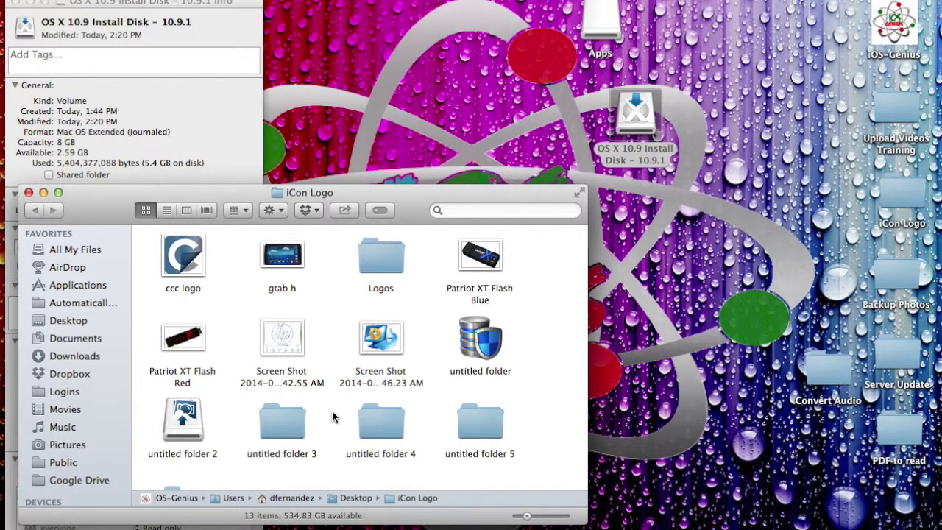
{"action": "left_click", "coordinate": [275, 428]}
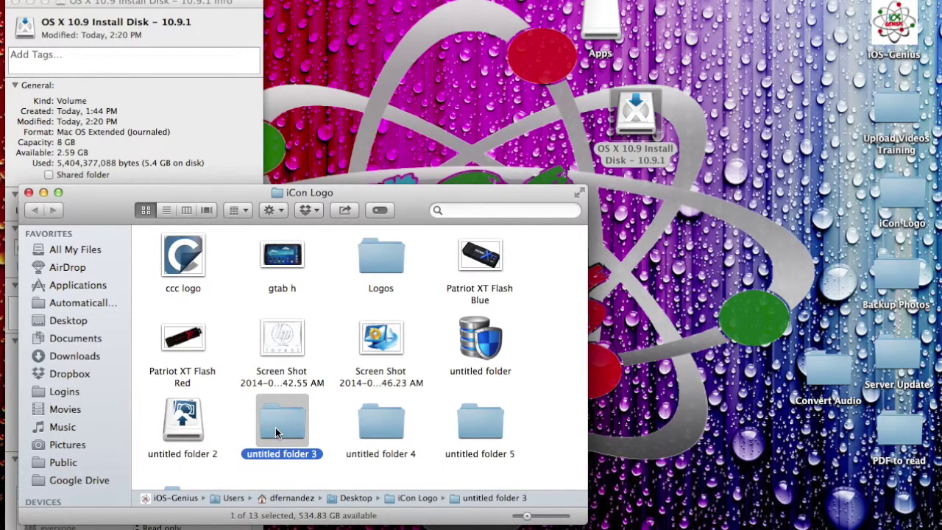
{"action": "key", "text": "super+i"}
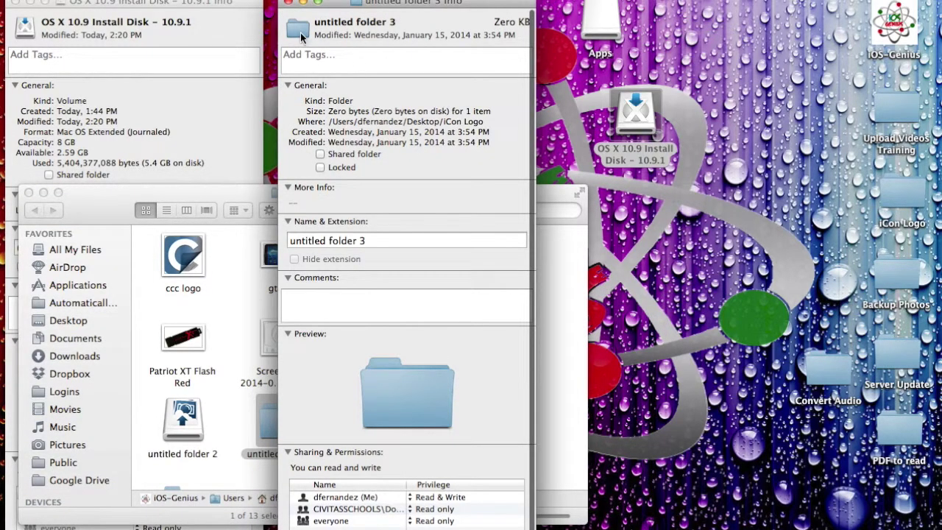
{"action": "key", "text": "super+v"}
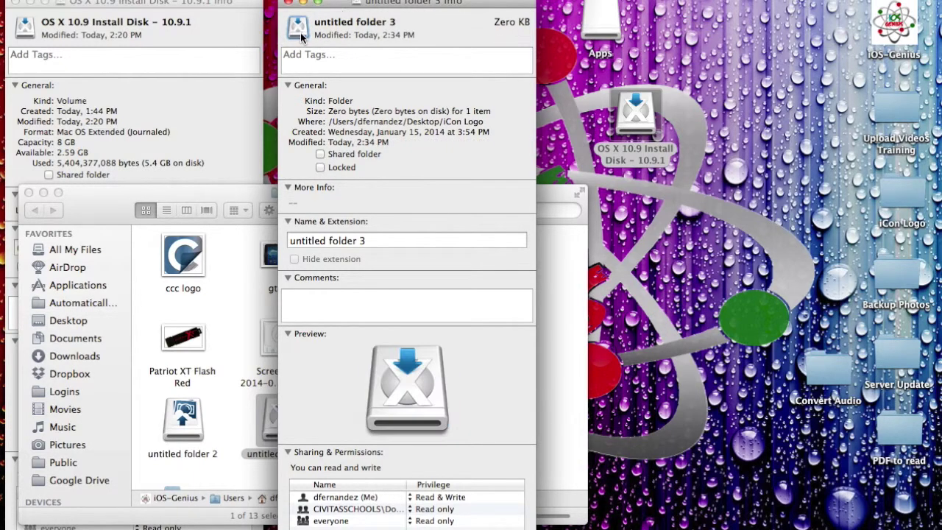
{"action": "left_click", "coordinate": [289, 4]}
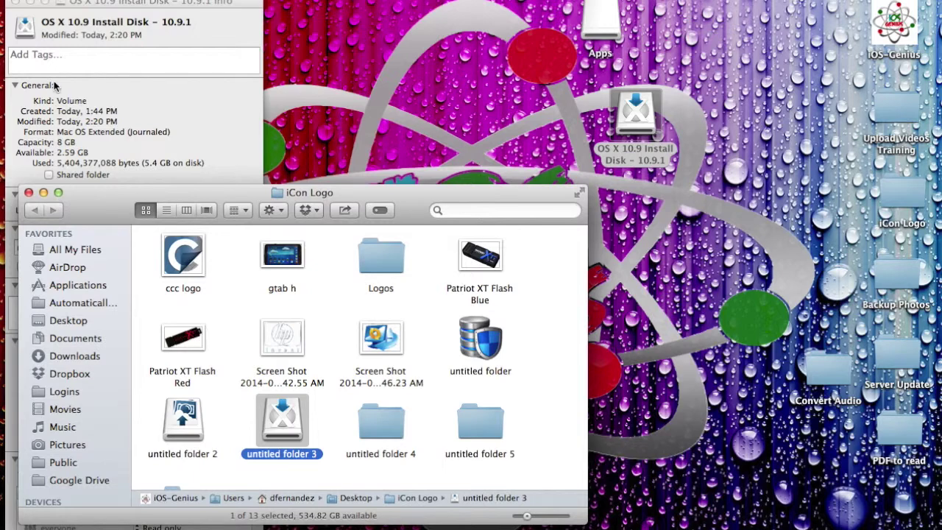
{"action": "left_click", "coordinate": [28, 192]}
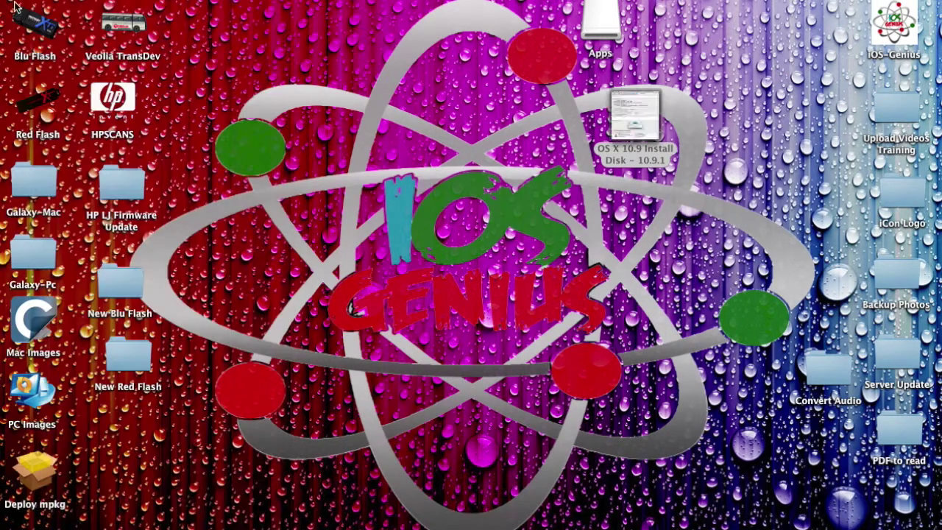
{"action": "left_click", "coordinate": [41, 37]}
{"action": "left_click", "coordinate": [135, 24]}
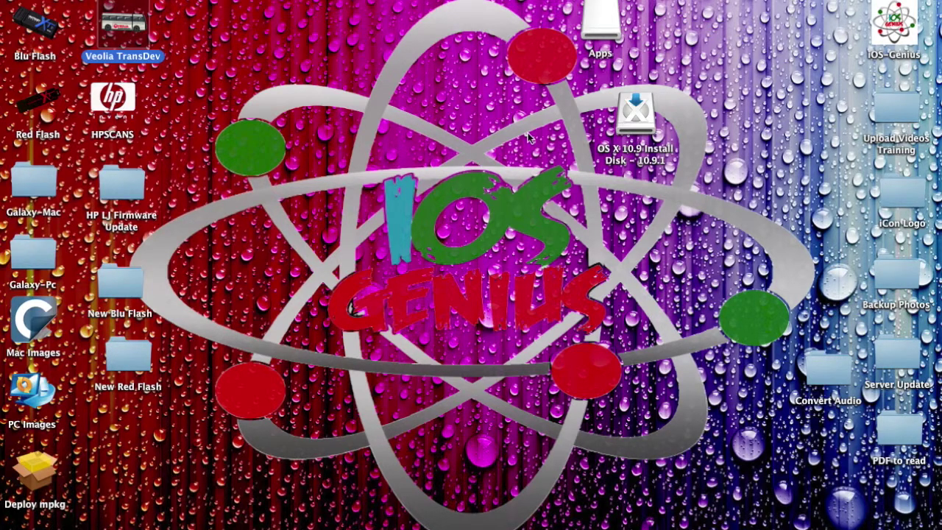
{"action": "left_click", "coordinate": [638, 124]}
{"action": "double_click", "coordinate": [638, 124]}
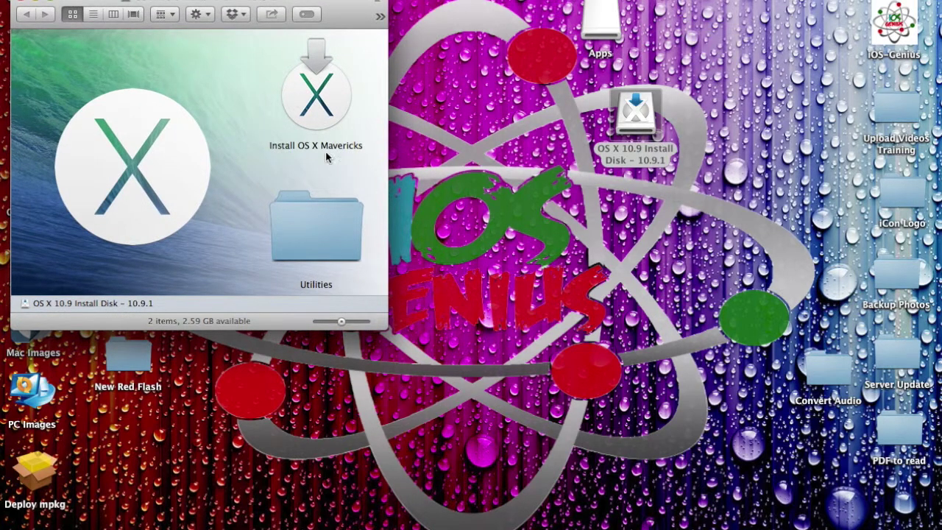
{"action": "left_click", "coordinate": [17, 2]}
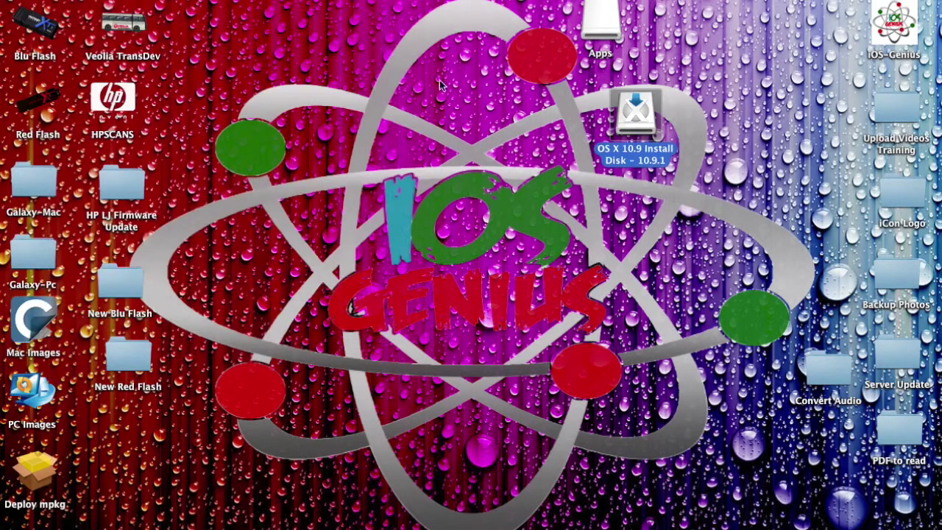
{"action": "left_click_drag", "start_coordinate": [545, 8], "coordinate": [711, 274]}
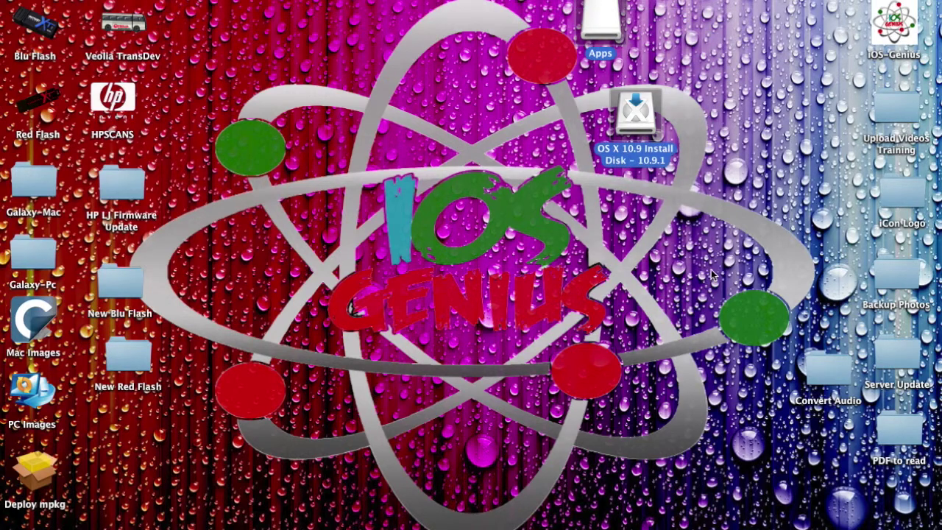
{"action": "key", "text": "super+e"}
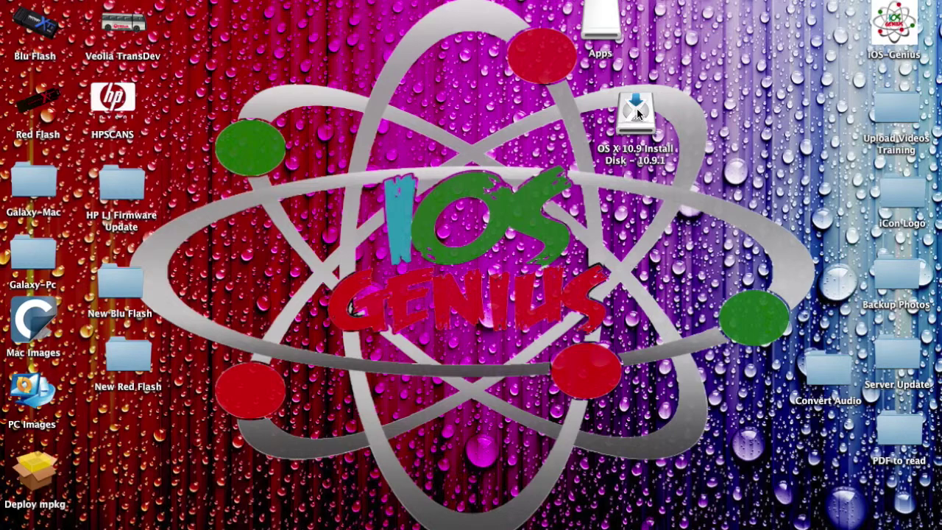
{"action": "left_click", "coordinate": [631, 112]}
{"action": "left_click", "coordinate": [607, 33]}
{"action": "left_click", "coordinate": [634, 126]}
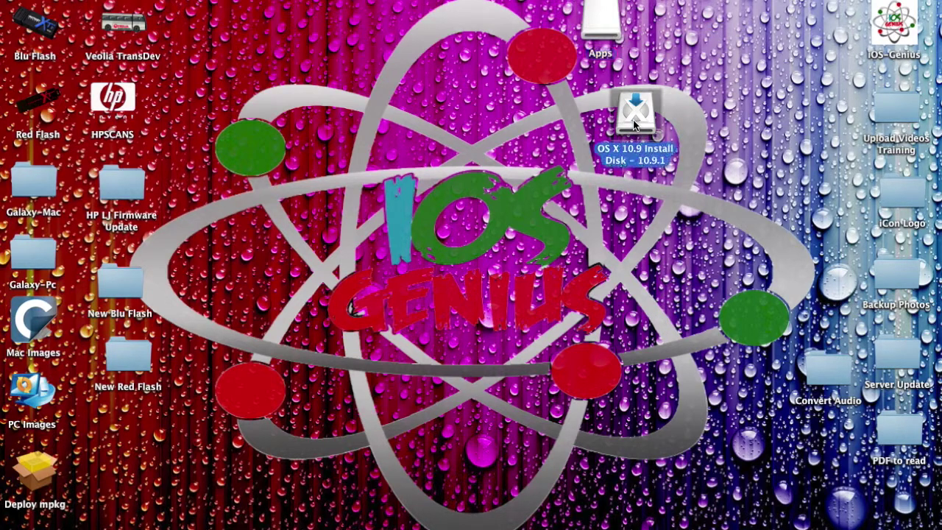
{"action": "left_click", "coordinate": [613, 25]}
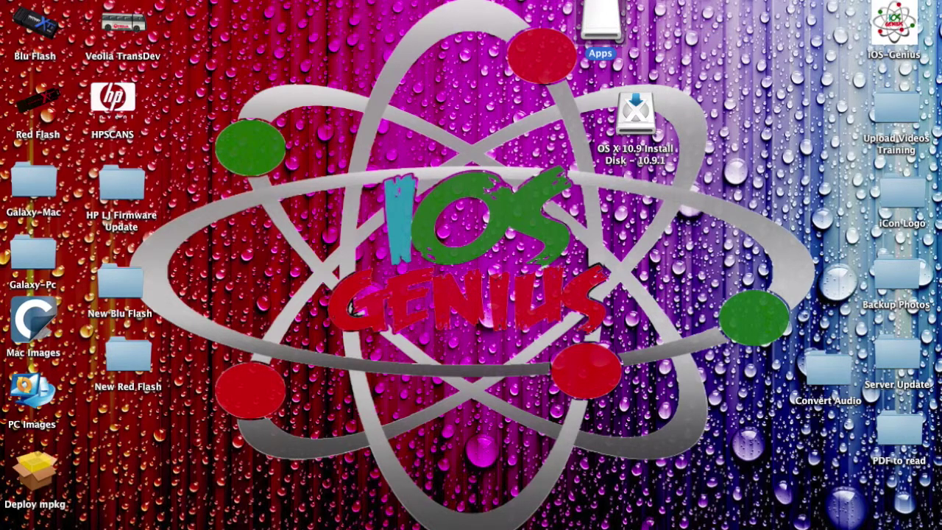
- Launch Disk Utility via Spotlight and check the 61.85 GB Patriot drive, Install Disk and Apps volumes
{"action": "left_click", "coordinate": [884, 2]}
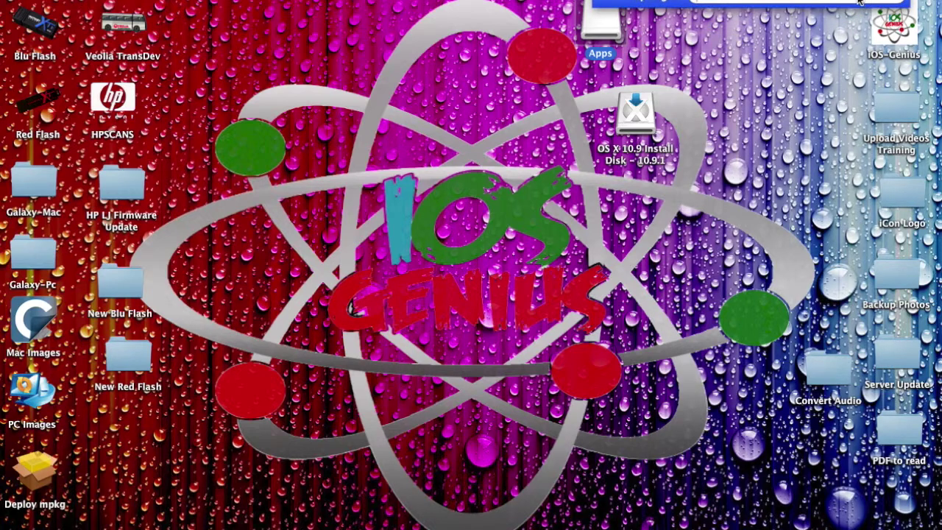
{"action": "type", "text": "disk"}
{"action": "key", "text": "Return"}
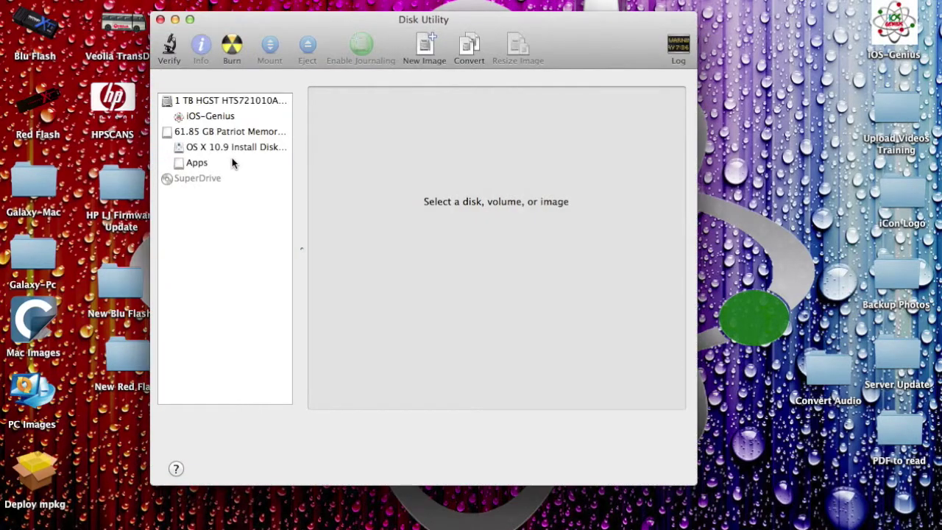
{"action": "left_click", "coordinate": [217, 131]}
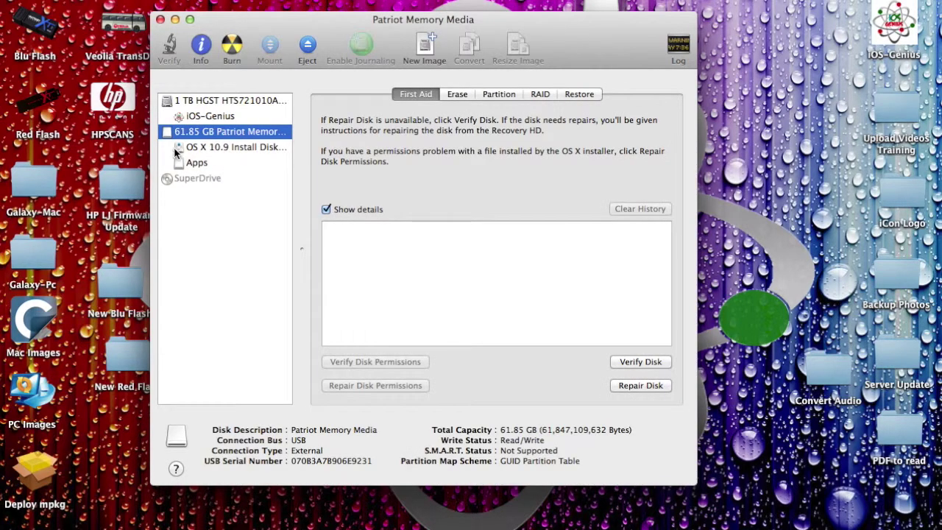
{"action": "left_click", "coordinate": [204, 147]}
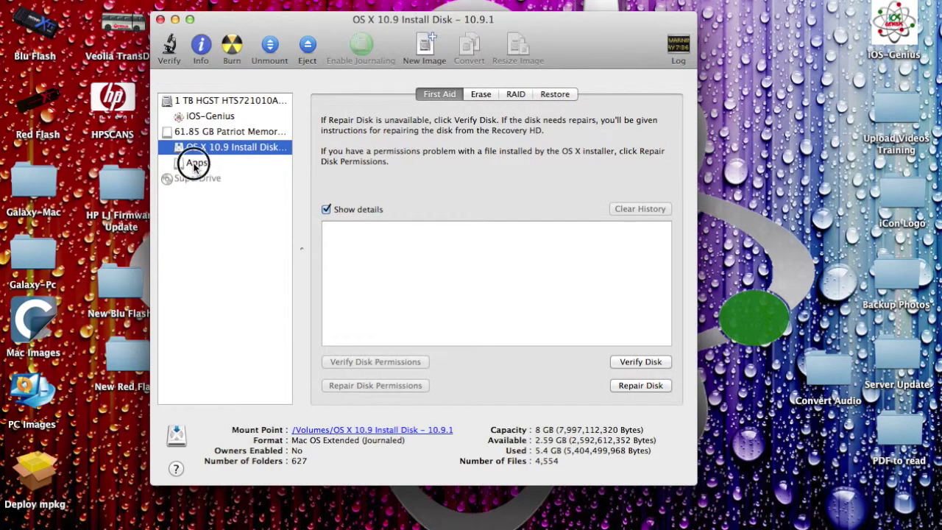
{"action": "left_click", "coordinate": [195, 163]}
{"action": "left_click", "coordinate": [160, 20]}
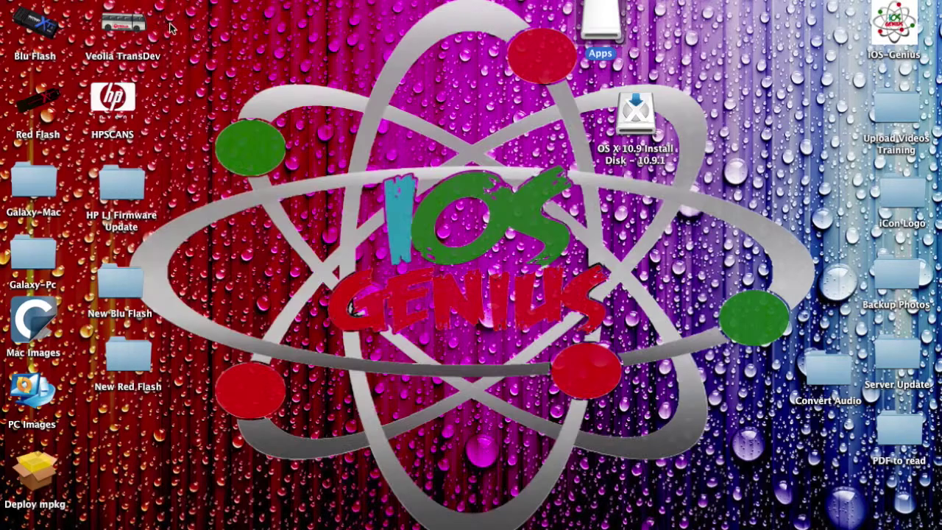